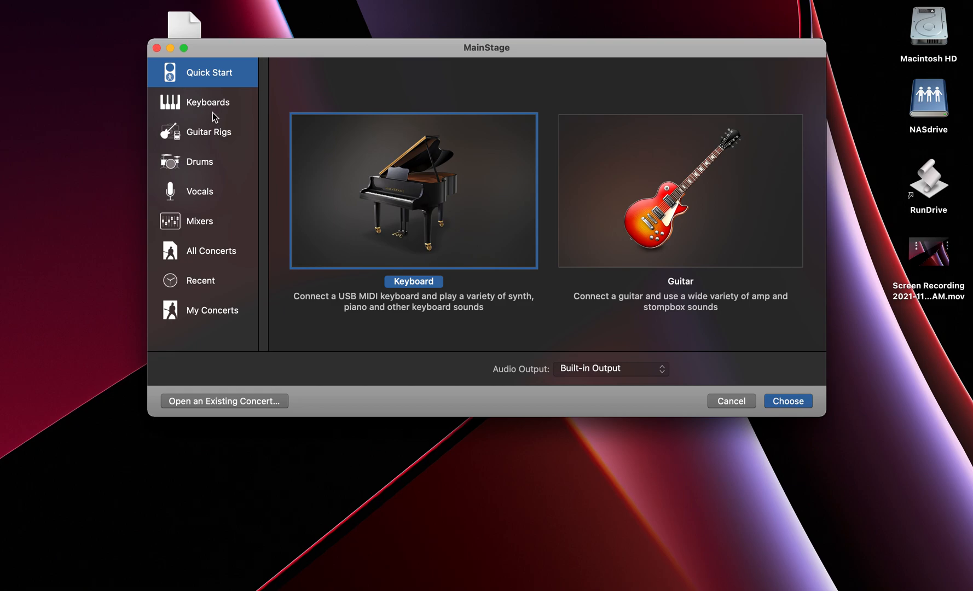
Step: Create a new concert from the Quick Start Keyboard template
{"action": "left_click", "coordinate": [215, 81]}
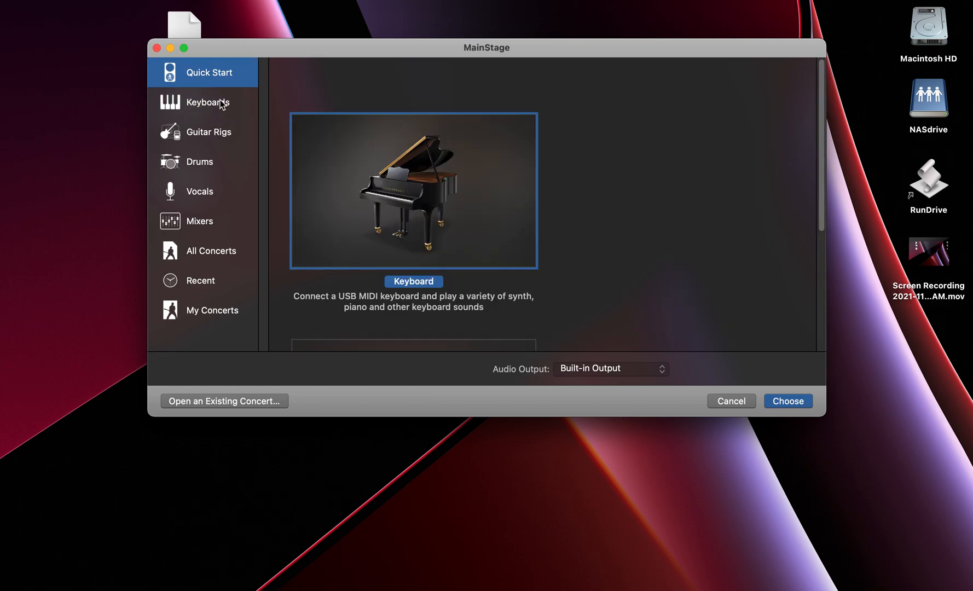
{"action": "left_click", "coordinate": [791, 405]}
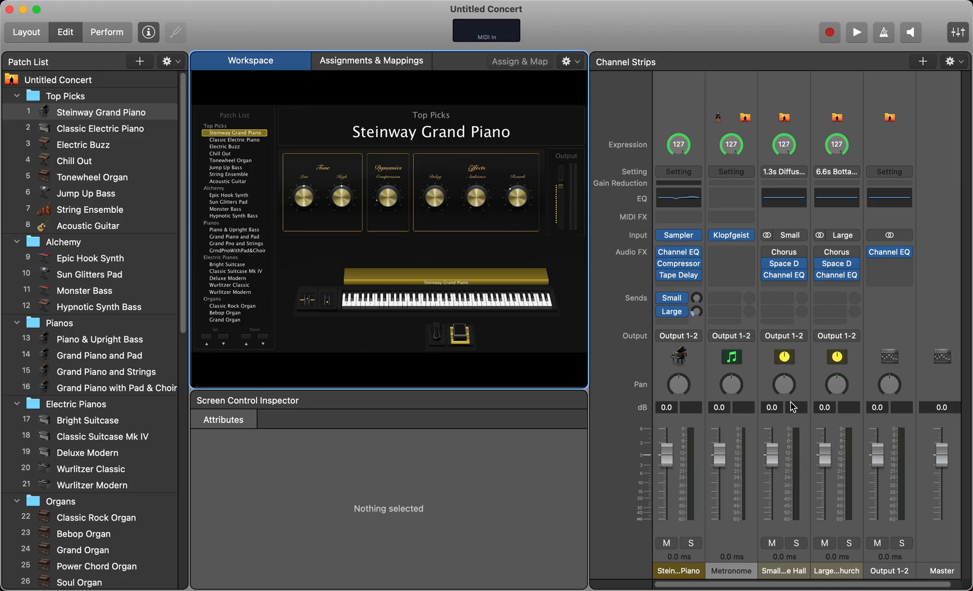
Step: Empty the concert of its preset sets and patches, and delete its seven reverb aux channel strips
{"action": "left_click", "coordinate": [56, 82]}
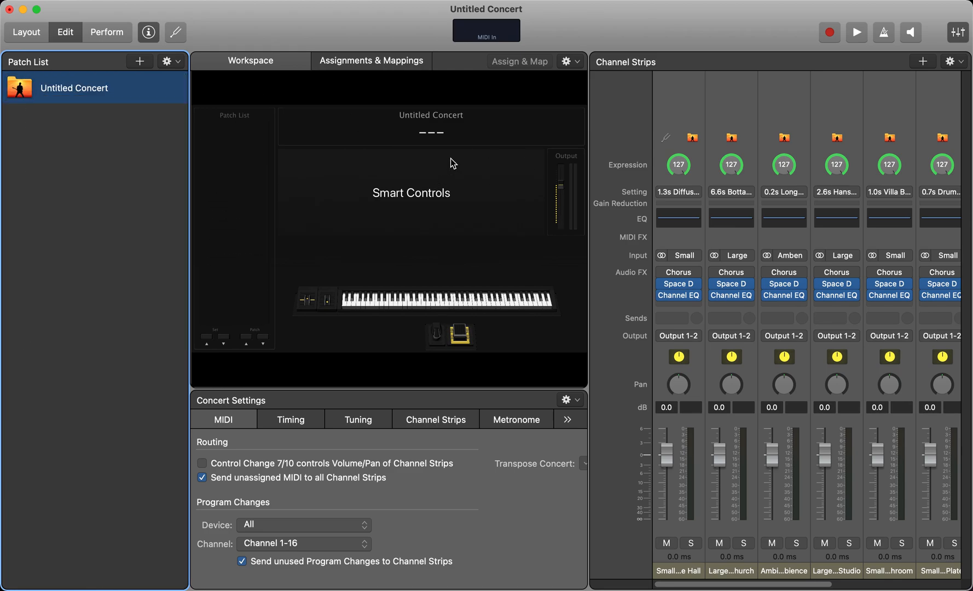
{"action": "left_click", "coordinate": [678, 97]}
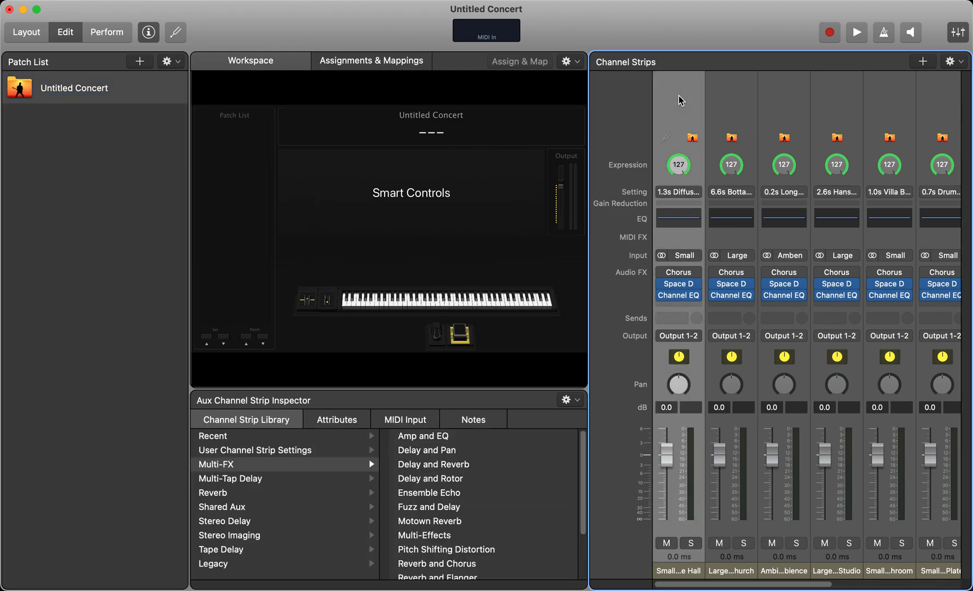
{"action": "key", "text": "Delete"}
{"action": "left_click", "coordinate": [679, 95]}
{"action": "key", "text": "Delete"}
{"action": "left_click", "coordinate": [678, 96]}
{"action": "key", "text": "Delete"}
{"action": "left_click", "coordinate": [679, 95]}
{"action": "key", "text": "Delete"}
{"action": "left_click", "coordinate": [679, 95]}
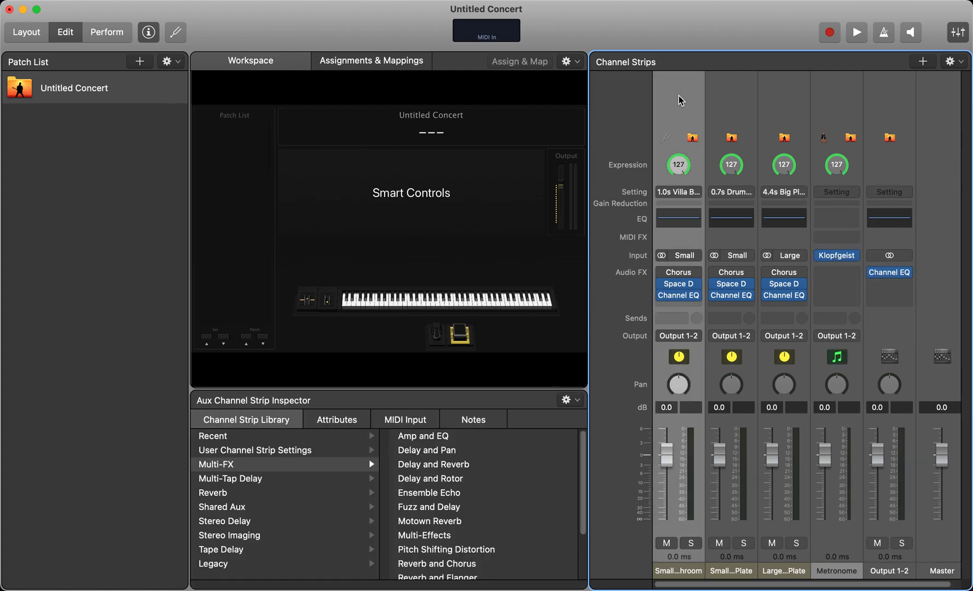
{"action": "key", "text": "Delete"}
{"action": "left_click", "coordinate": [678, 96]}
{"action": "key", "text": "Delete"}
{"action": "left_click", "coordinate": [679, 95]}
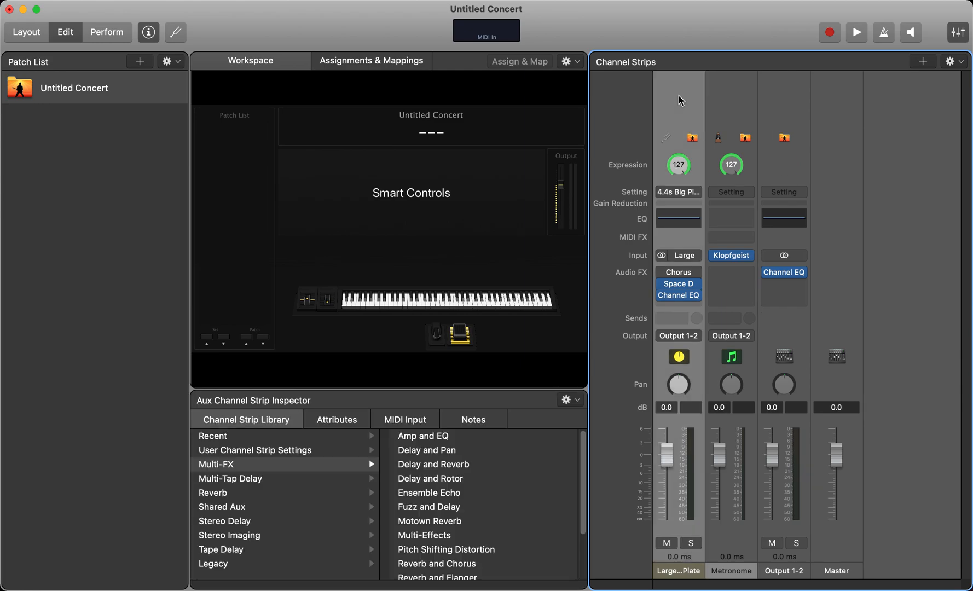
{"action": "key", "text": "Delete"}
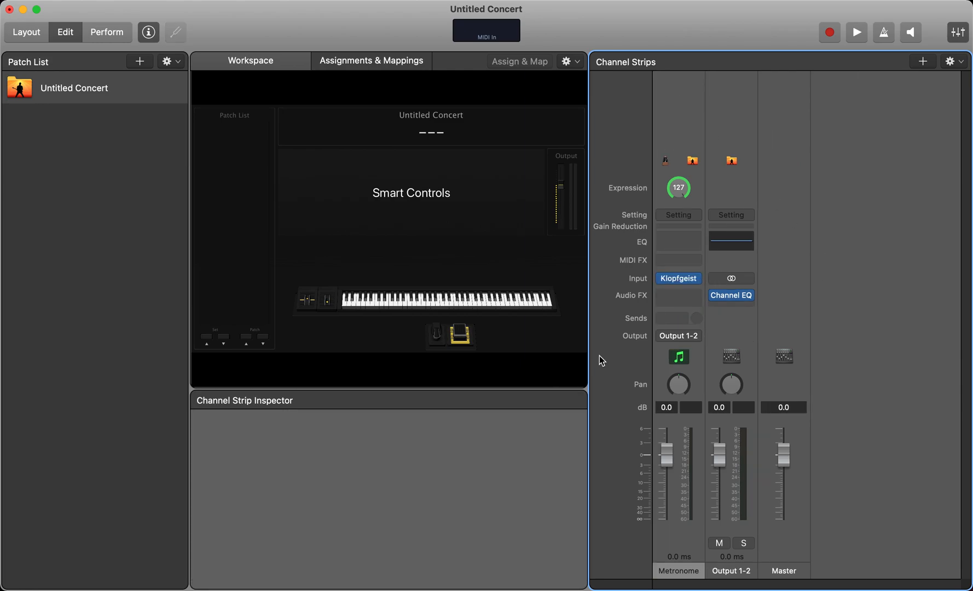
Step: In the concert's layout, delete the patch list, name display, Smart Controls and output controls, keeping the keyboard and pedals
{"action": "left_click_drag", "start_coordinate": [589, 441], "coordinate": [820, 430]}
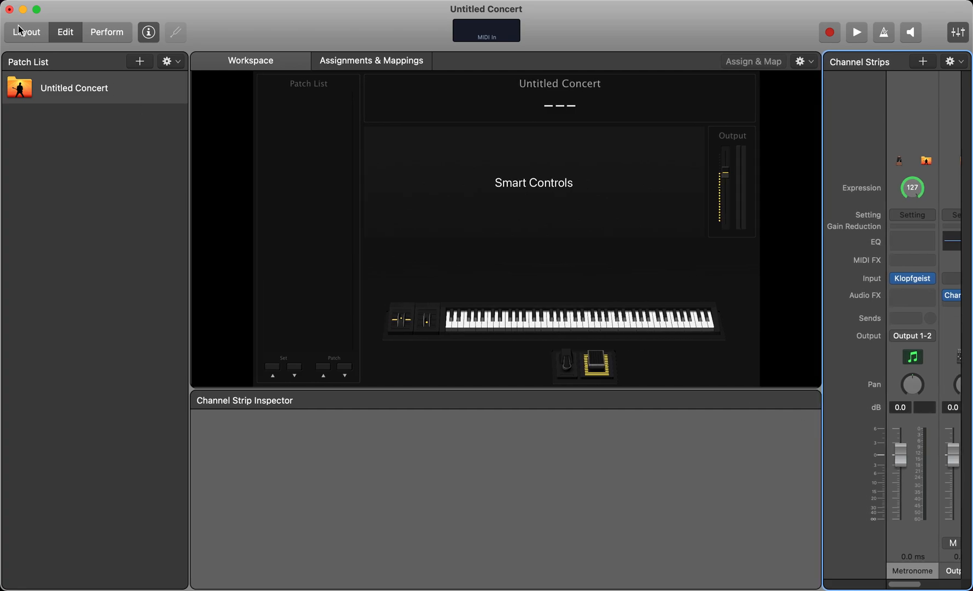
{"action": "left_click", "coordinate": [89, 186]}
{"action": "left_click", "coordinate": [33, 36]}
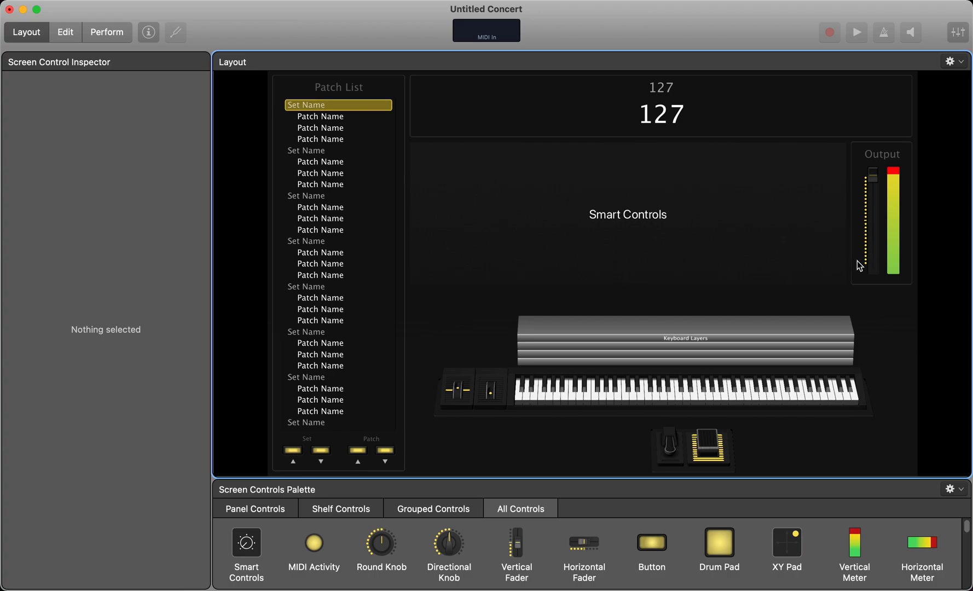
{"action": "left_click_drag", "start_coordinate": [852, 290], "coordinate": [239, 471]}
{"action": "key", "text": "Delete"}
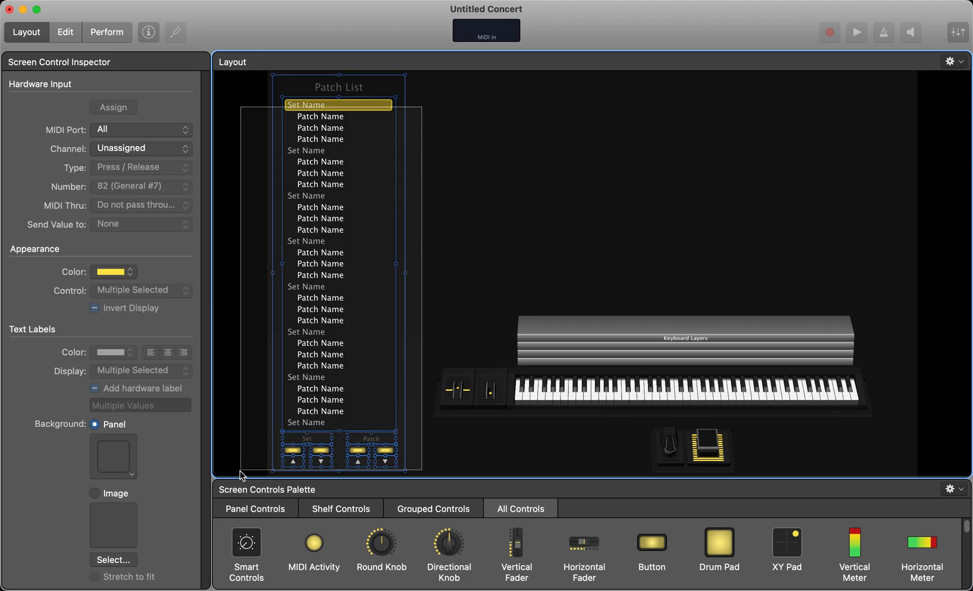
{"action": "key", "text": "Delete"}
{"action": "left_click", "coordinate": [345, 91]}
{"action": "key", "text": "Delete"}
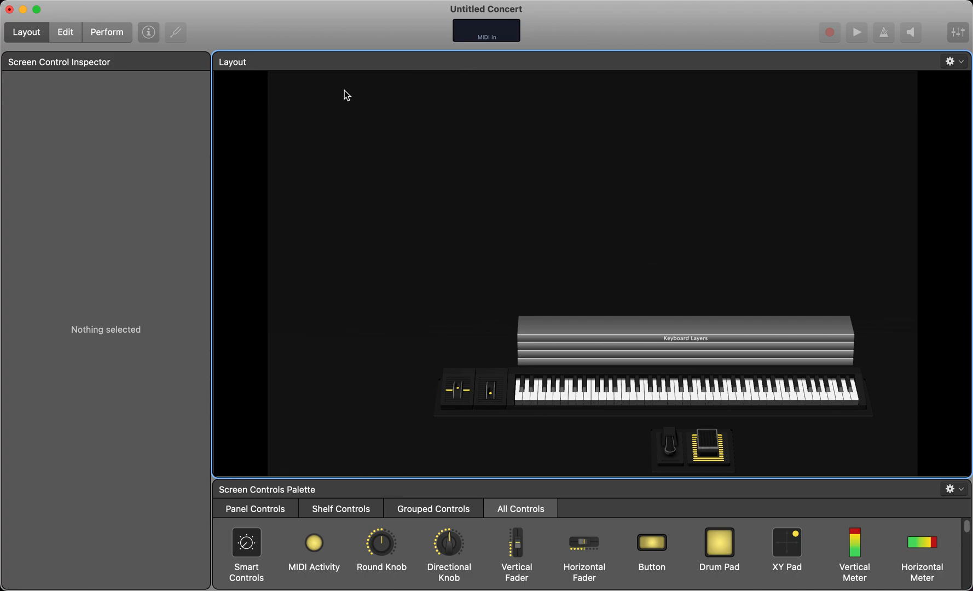
Step: Add two Button controls side by side to the layout, beside the pedals below the keyboard
{"action": "left_click", "coordinate": [652, 543]}
{"action": "left_click_drag", "start_coordinate": [654, 547], "coordinate": [333, 230]}
{"action": "key", "text": "super+d"}
{"action": "left_click_drag", "start_coordinate": [387, 246], "coordinate": [321, 438]}
Step: Add a Large Patch Display to the layout, in the empty area above the keyboard
{"action": "left_click", "coordinate": [444, 209]}
{"action": "scroll", "coordinate": [664, 543], "scroll_direction": "down", "scroll_amount": 3}
{"action": "scroll", "coordinate": [664, 543], "scroll_direction": "down", "scroll_amount": 3}
{"action": "left_click_drag", "start_coordinate": [930, 542], "coordinate": [641, 207]}
Step: Ungroup the patch display and delete the large number field at its end
{"action": "left_click_drag", "start_coordinate": [793, 267], "coordinate": [282, 146]}
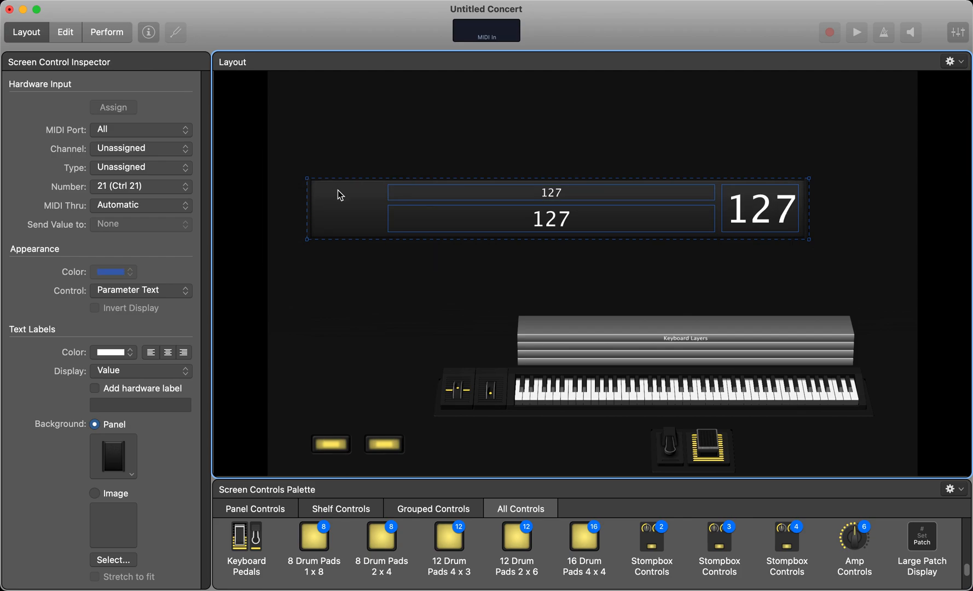
{"action": "right_click", "coordinate": [337, 190]}
{"action": "left_click", "coordinate": [348, 213]}
{"action": "left_click", "coordinate": [751, 259]}
{"action": "left_click", "coordinate": [761, 201]}
{"action": "key", "text": "Delete"}
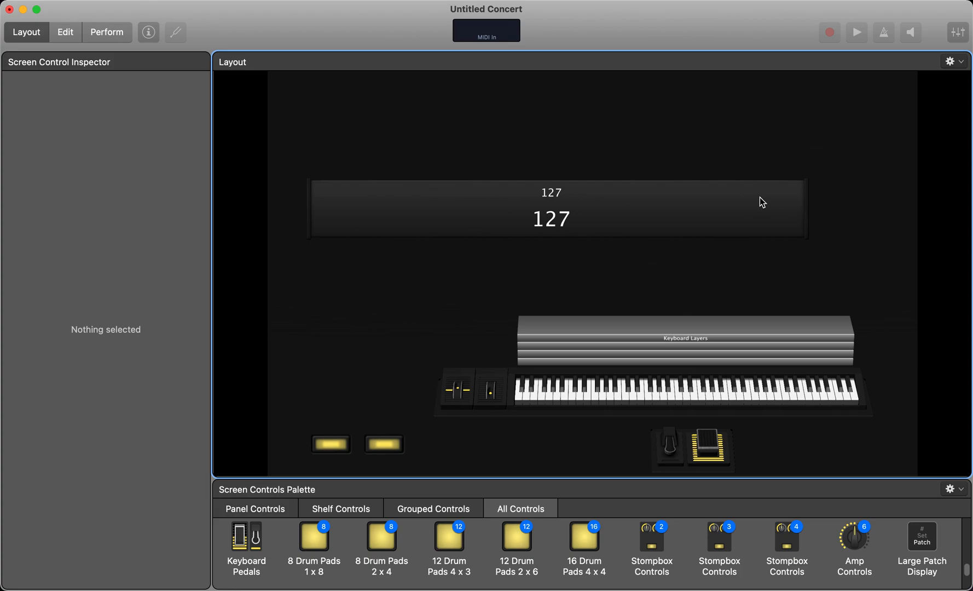
Step: Group the remaining elements of the patch display
{"action": "left_click_drag", "start_coordinate": [813, 262], "coordinate": [310, 172]}
{"action": "right_click", "coordinate": [341, 215]}
{"action": "left_click", "coordinate": [360, 220]}
Step: In Edit mode, map the first button to the Prev Patch action
{"action": "left_click", "coordinate": [67, 36]}
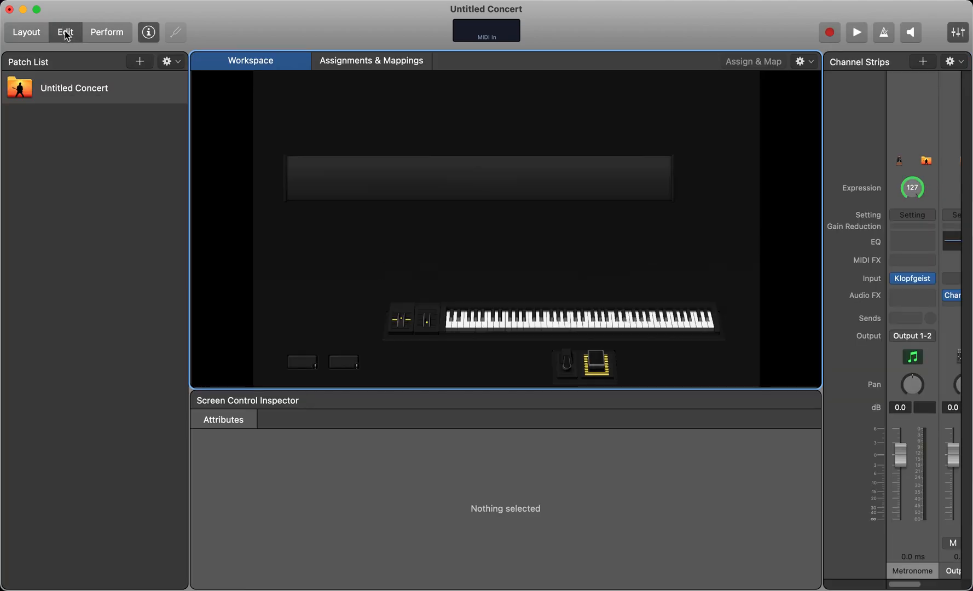
{"action": "left_click", "coordinate": [303, 363]}
{"action": "left_click", "coordinate": [474, 452]}
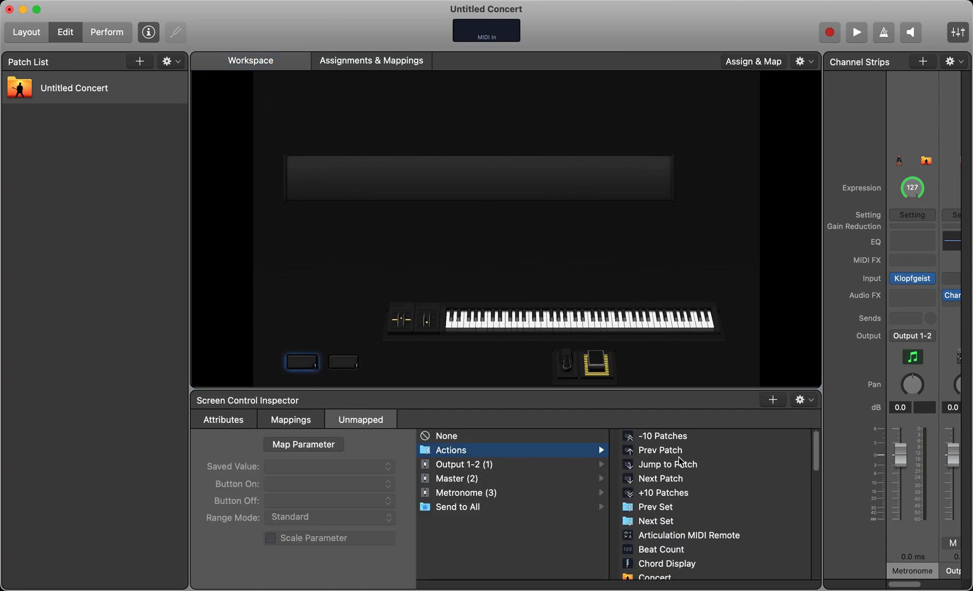
{"action": "scroll", "coordinate": [689, 493], "scroll_direction": "down", "scroll_amount": 5}
{"action": "scroll", "coordinate": [674, 528], "scroll_direction": "up", "scroll_amount": 5}
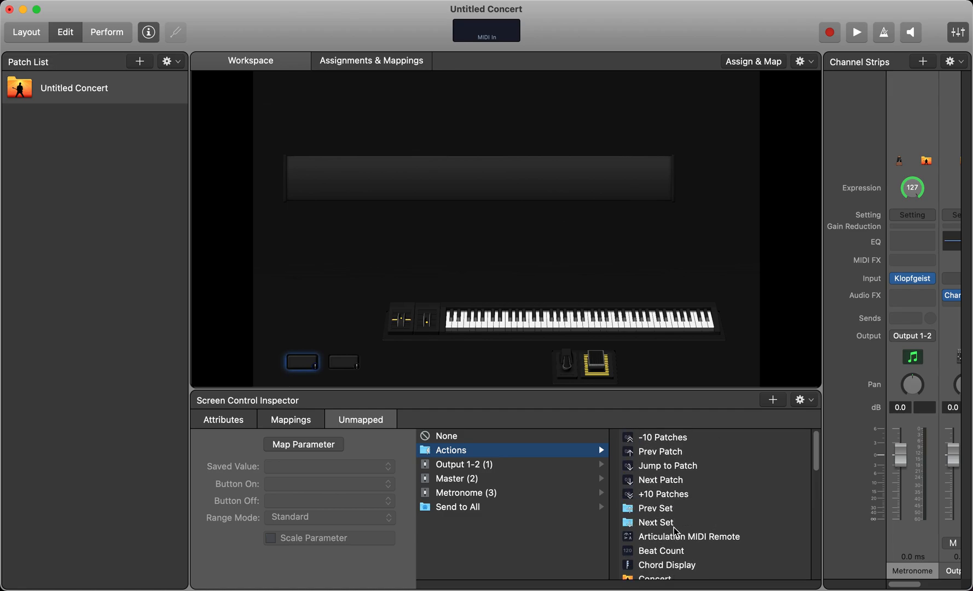
{"action": "left_click", "coordinate": [657, 451]}
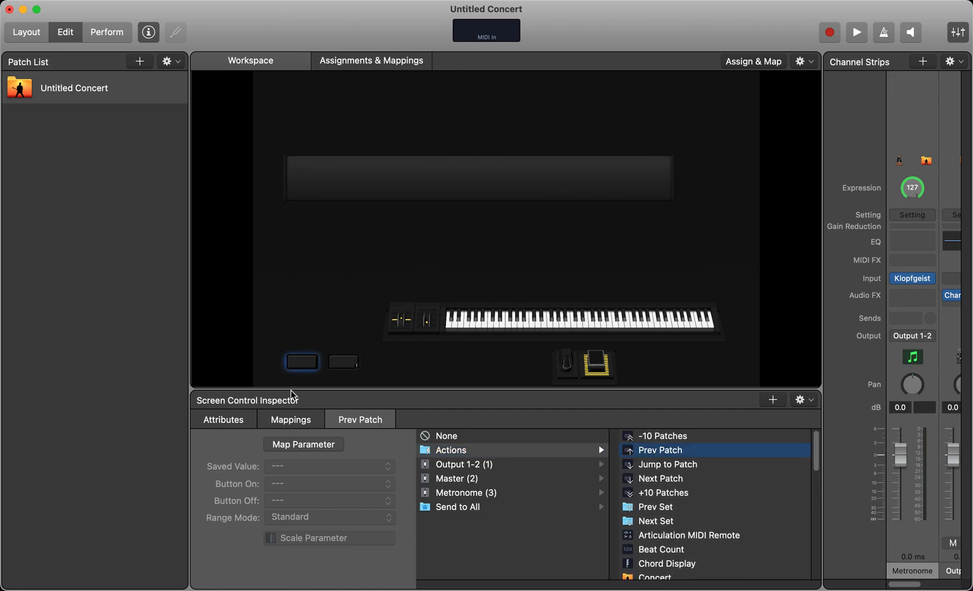
Step: Map the second button to the Next Patch action
{"action": "left_click", "coordinate": [338, 362]}
{"action": "left_click", "coordinate": [456, 451]}
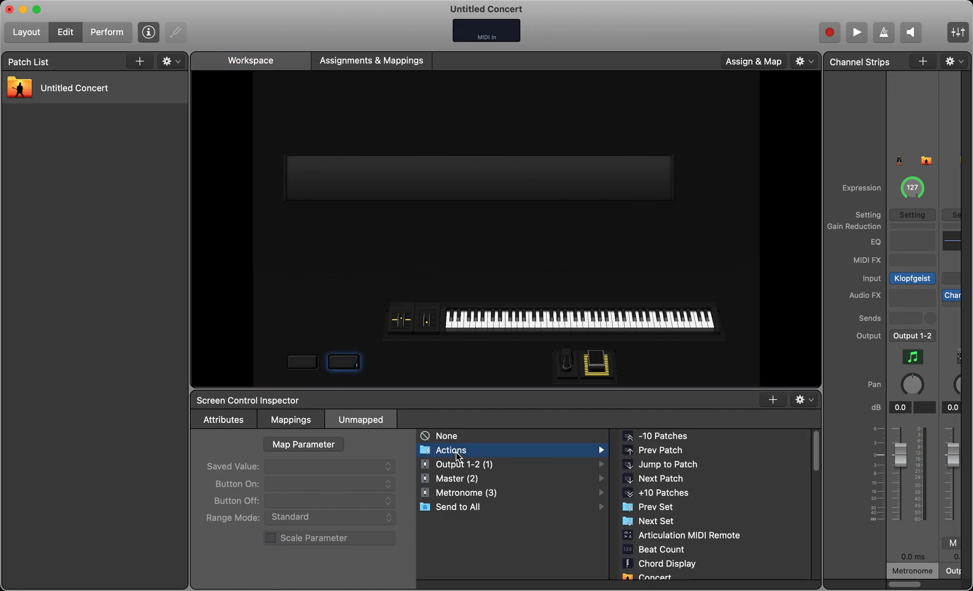
{"action": "left_click", "coordinate": [673, 479]}
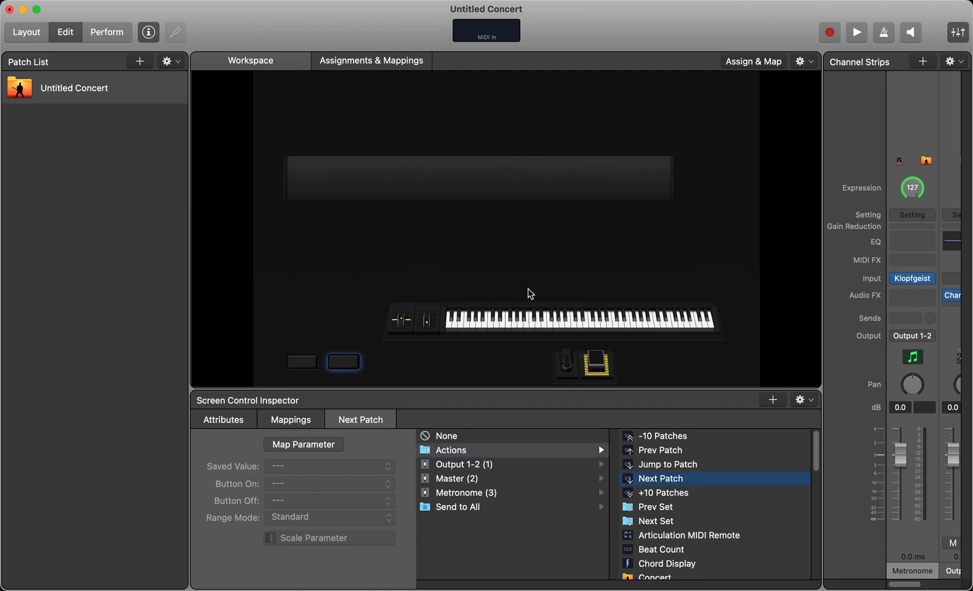
Step: Map the larger text field of the display to the Current Set action
{"action": "left_click", "coordinate": [465, 199]}
{"action": "left_click", "coordinate": [474, 193]}
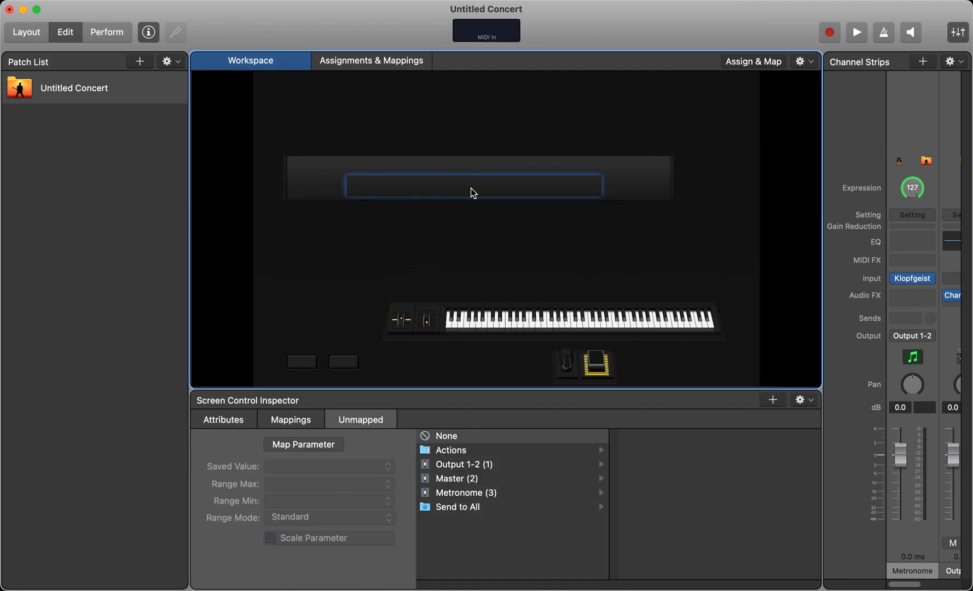
{"action": "left_click", "coordinate": [472, 452]}
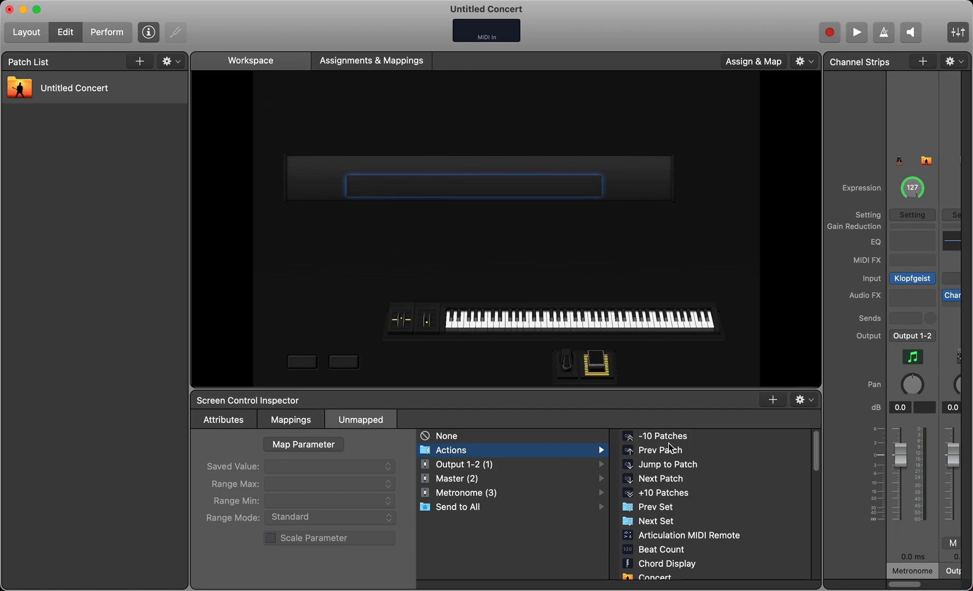
{"action": "scroll", "coordinate": [697, 511], "scroll_direction": "down", "scroll_amount": 2}
{"action": "scroll", "coordinate": [697, 511], "scroll_direction": "down", "scroll_amount": 4}
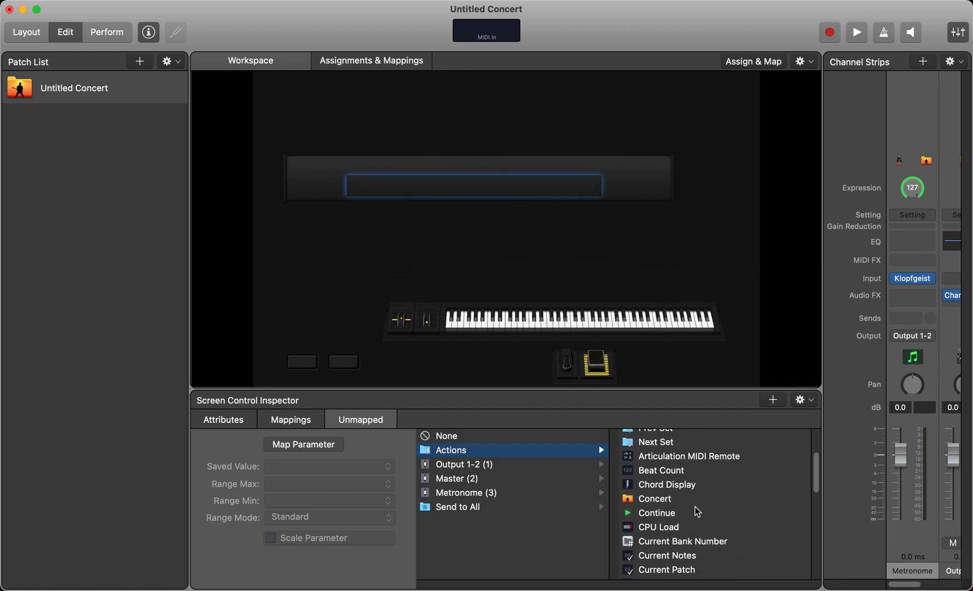
{"action": "scroll", "coordinate": [696, 513], "scroll_direction": "down", "scroll_amount": 3}
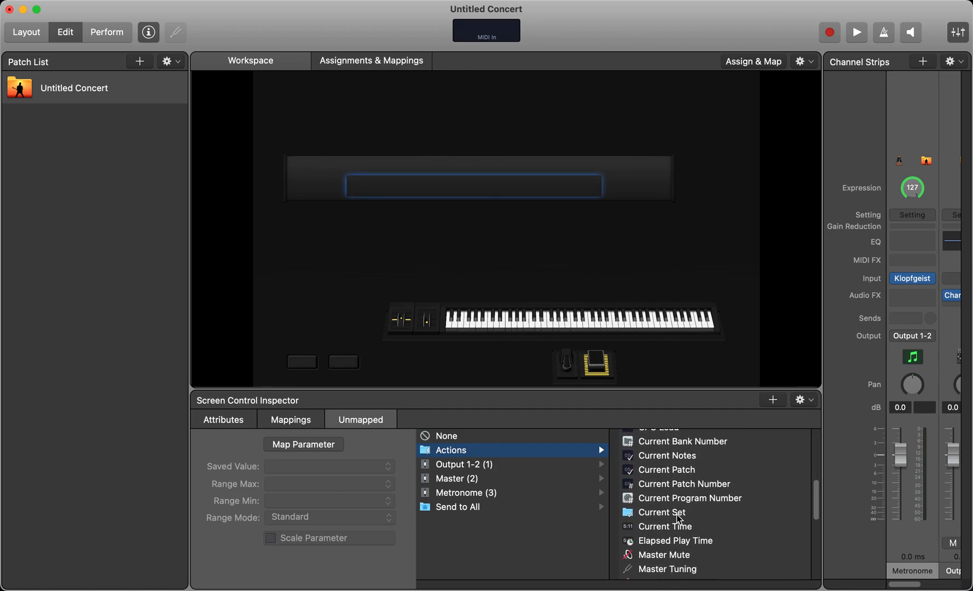
{"action": "left_click", "coordinate": [677, 512]}
Step: Map the smaller upper text field of the display to the Current Patch action
{"action": "left_click", "coordinate": [481, 166]}
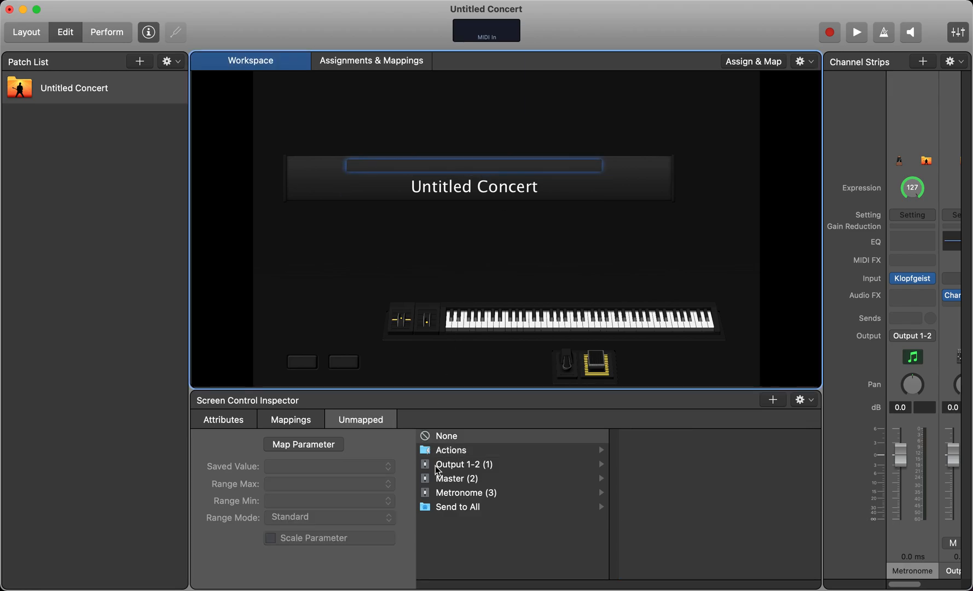
{"action": "left_click", "coordinate": [445, 452]}
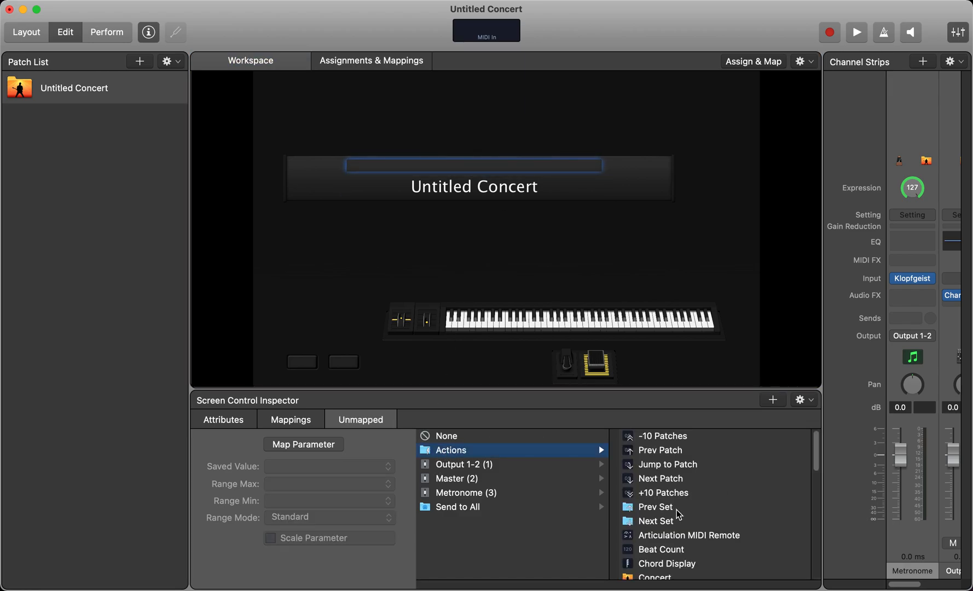
{"action": "scroll", "coordinate": [680, 516], "scroll_direction": "down", "scroll_amount": 8}
{"action": "left_click", "coordinate": [671, 495]}
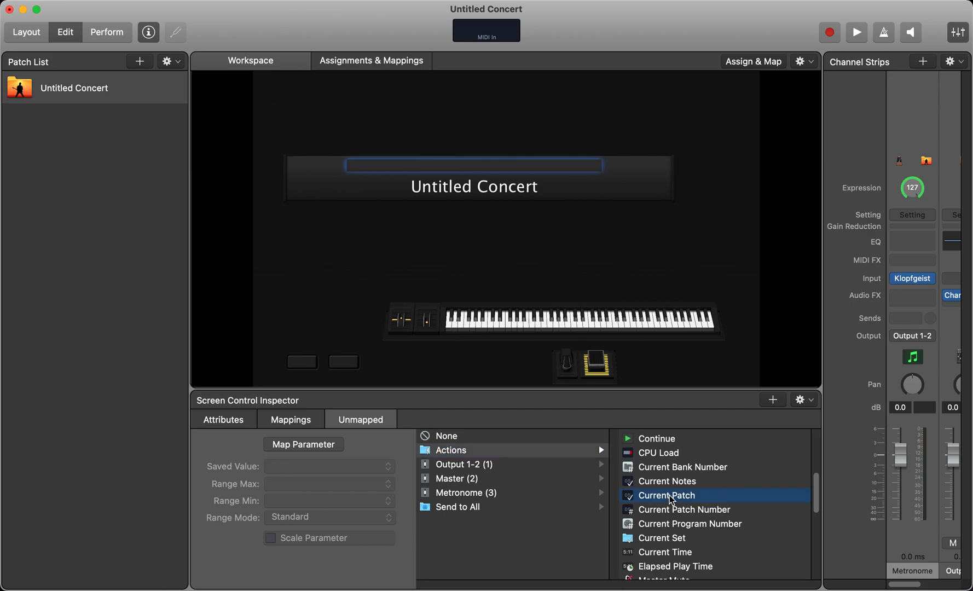
Step: Add a new set to the concert and name it "Song 1"
{"action": "left_click", "coordinate": [53, 213]}
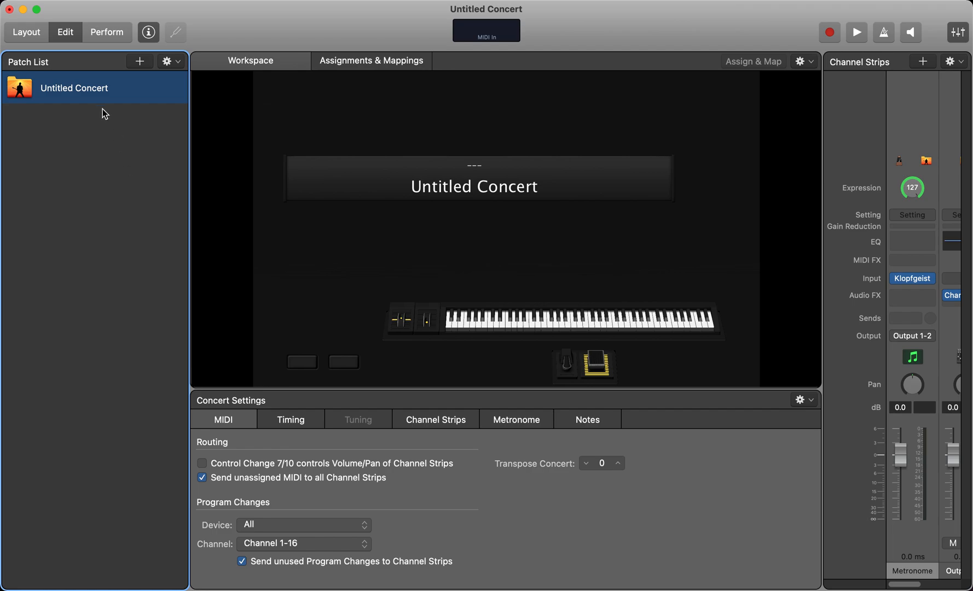
{"action": "left_click", "coordinate": [169, 61]}
{"action": "left_click", "coordinate": [186, 119]}
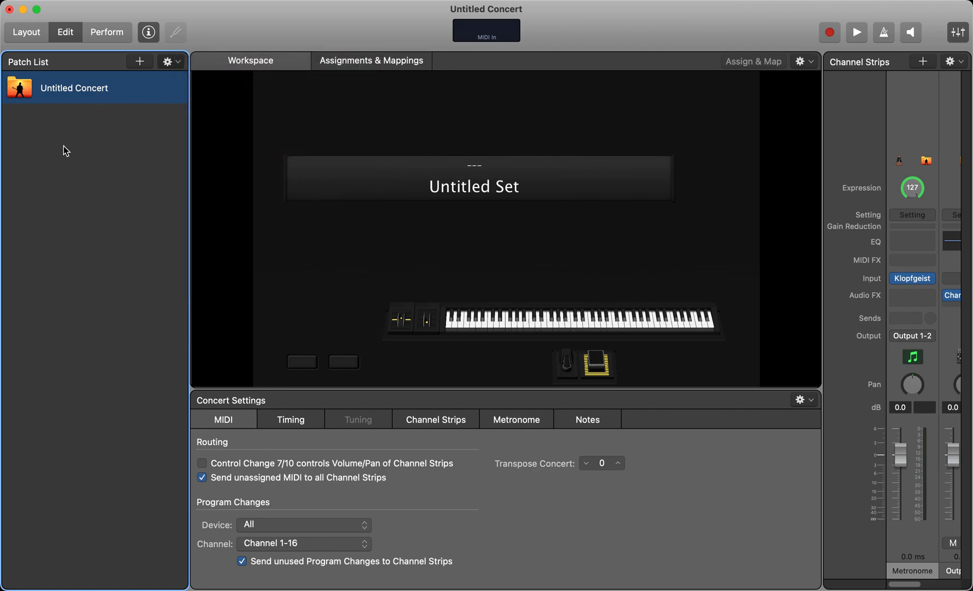
{"action": "double_click", "coordinate": [97, 123]}
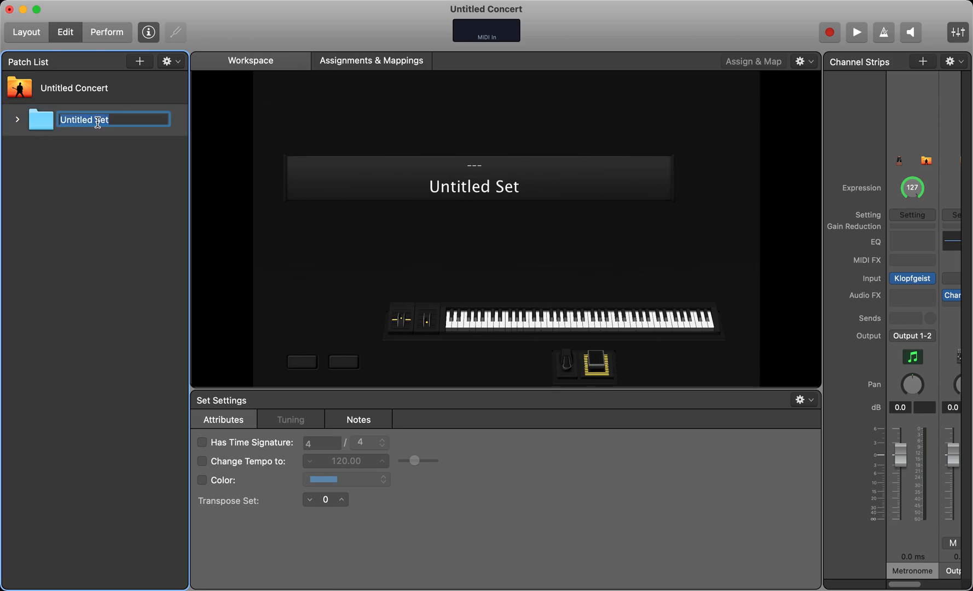
{"action": "type", "text": "Song 1"}
{"action": "key", "text": "Return"}
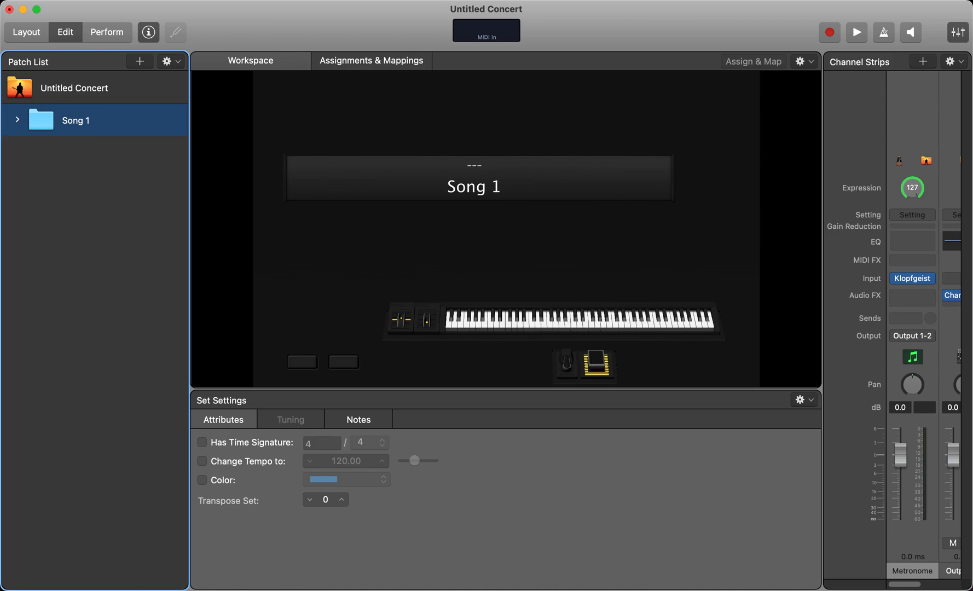
Step: Add a new patch inside the Song 1 set and name it "1. EP"
{"action": "right_click", "coordinate": [92, 168]}
{"action": "left_click", "coordinate": [108, 176]}
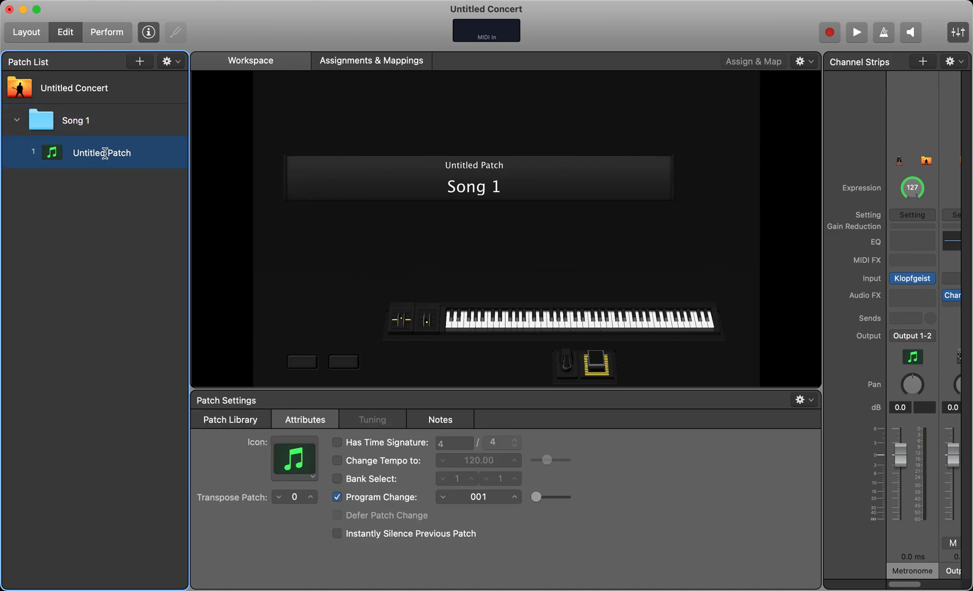
{"action": "double_click", "coordinate": [105, 152]}
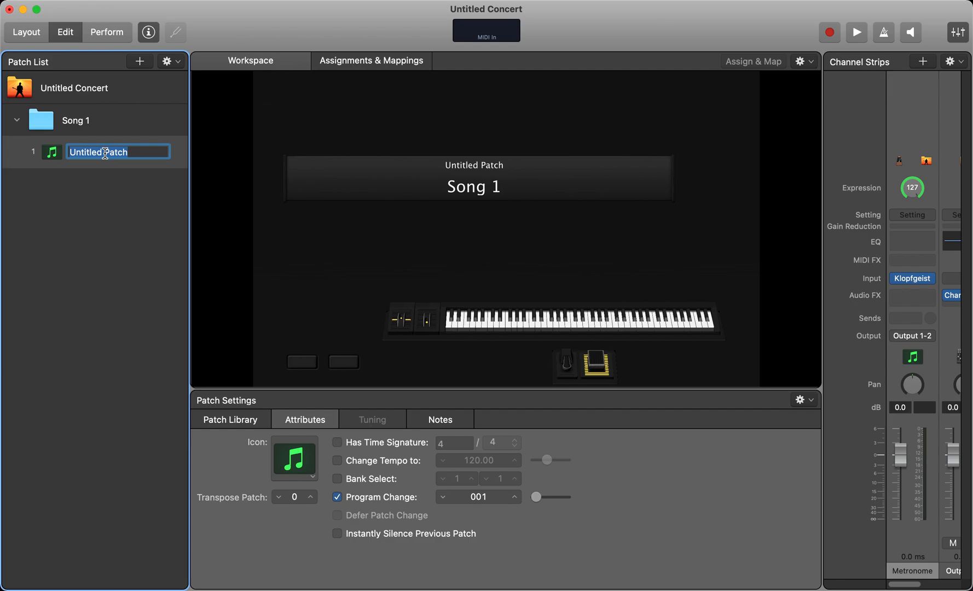
{"action": "type", "text": "1. EP"}
{"action": "key", "text": "Return"}
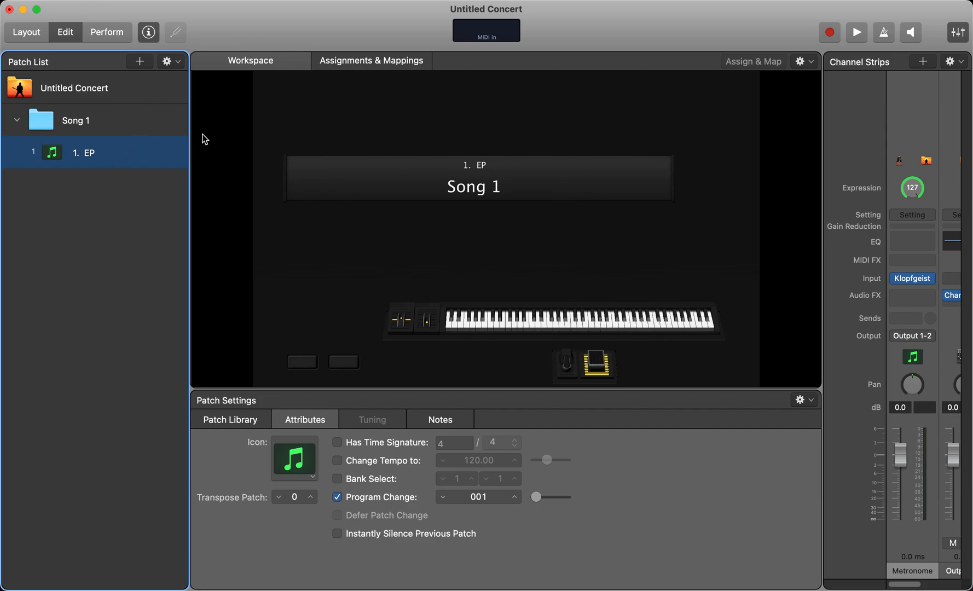
Step: Widen the channel strips area and add one software instrument channel strip with Output 1-2 to the 1. EP patch
{"action": "left_click", "coordinate": [93, 128]}
{"action": "left_click", "coordinate": [116, 160]}
{"action": "left_click_drag", "start_coordinate": [822, 129], "coordinate": [678, 139]}
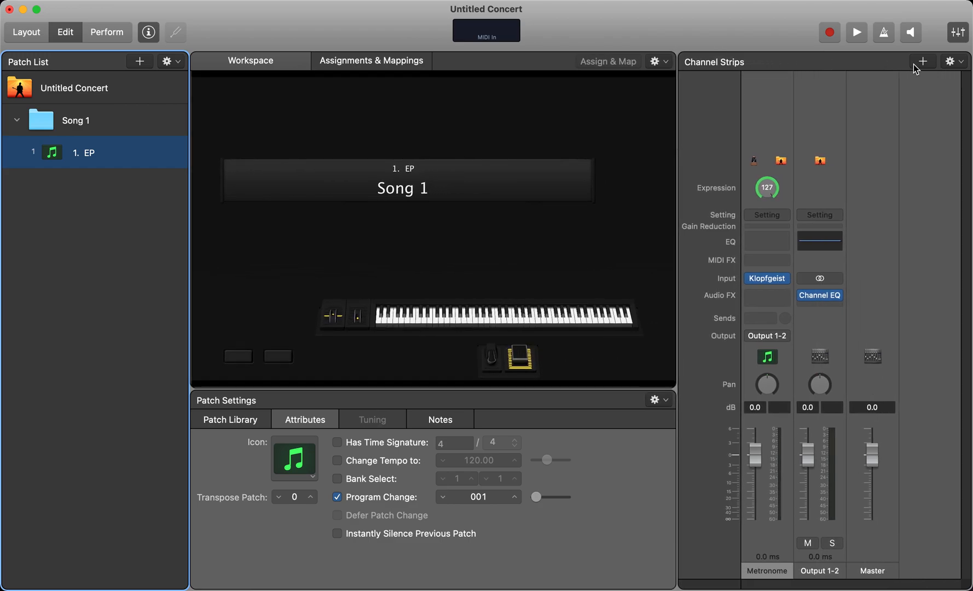
{"action": "left_click", "coordinate": [923, 62]}
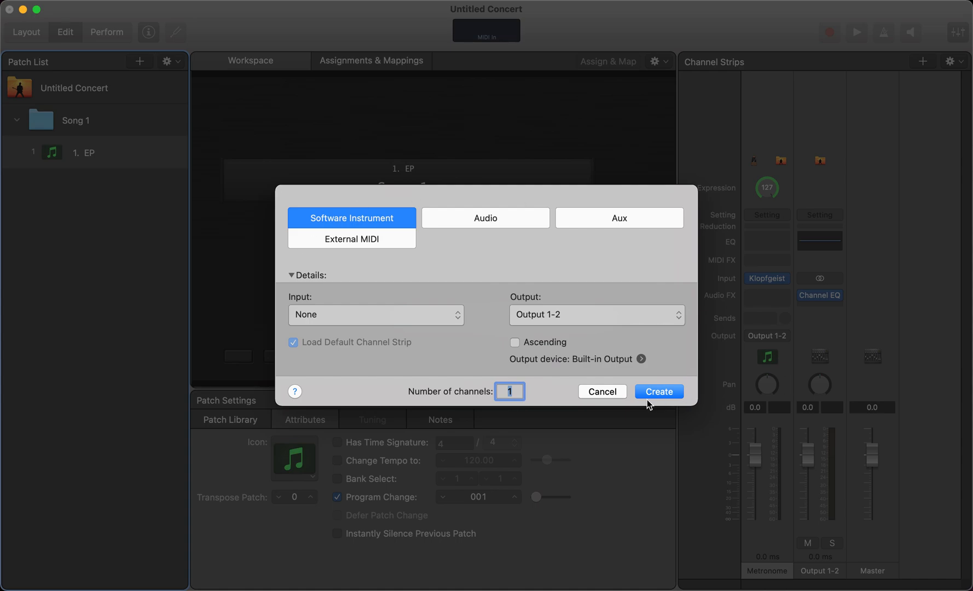
{"action": "left_click", "coordinate": [658, 392]}
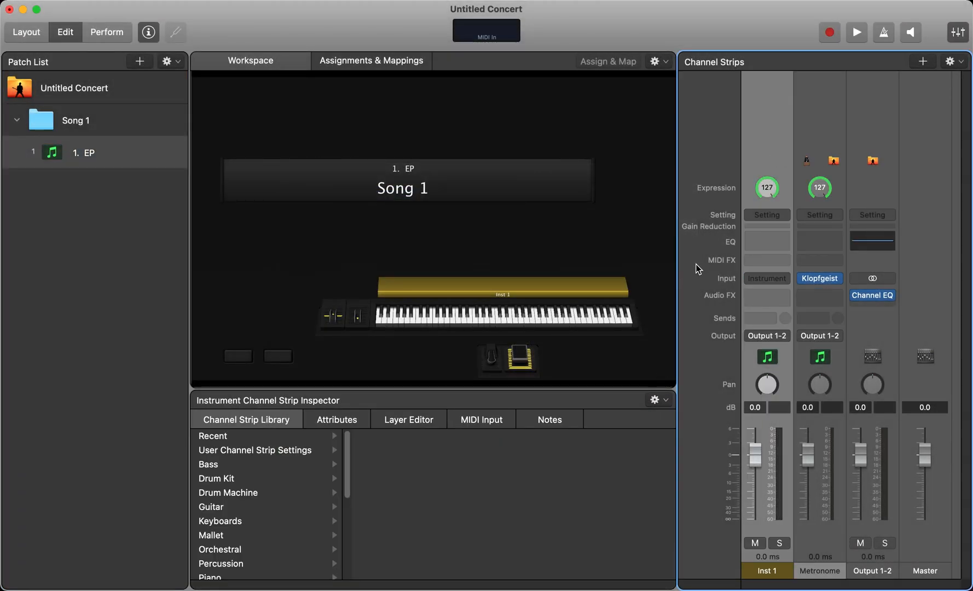
Step: Load the Sampler (Multi-Sample) instrument on the Inst 1 channel strip
{"action": "left_click", "coordinate": [787, 279]}
{"action": "mouse_move", "coordinate": [790, 342]}
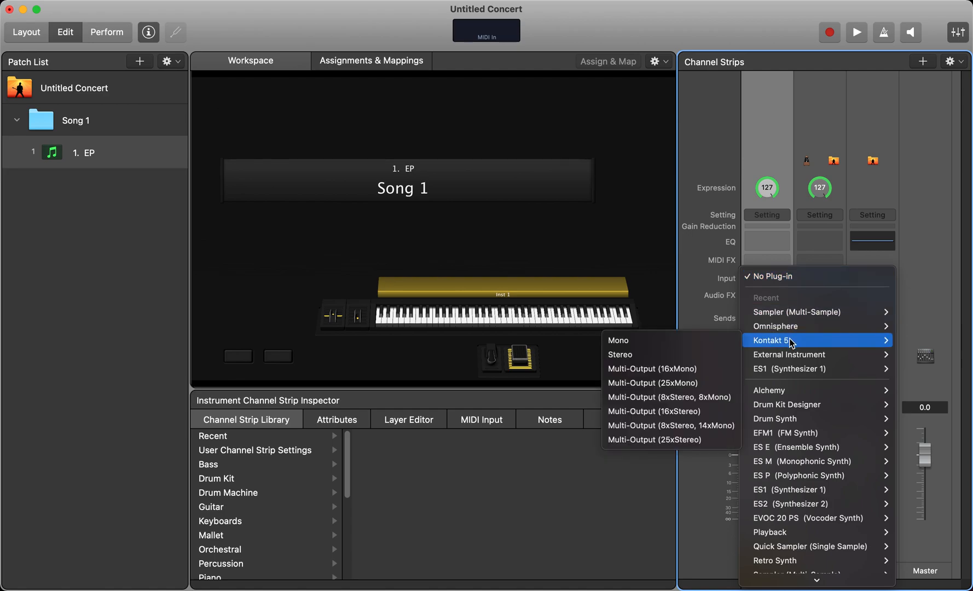
{"action": "mouse_move", "coordinate": [863, 315]}
{"action": "left_click", "coordinate": [911, 327]}
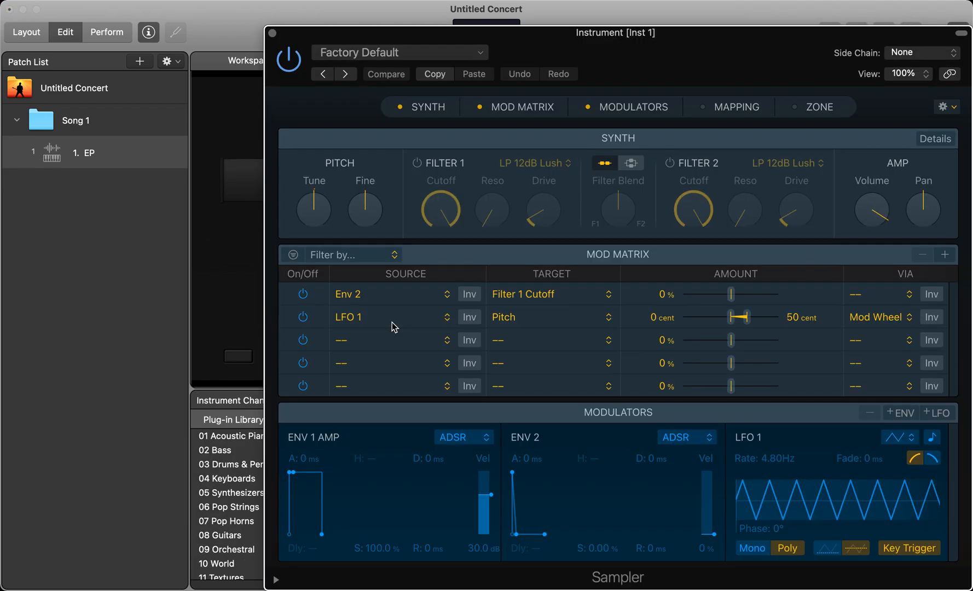
Step: Load the Electric Stage MkII preset from the Electric Pianos keyboards in Sampler and close the plug-in window
{"action": "left_click", "coordinate": [394, 55]}
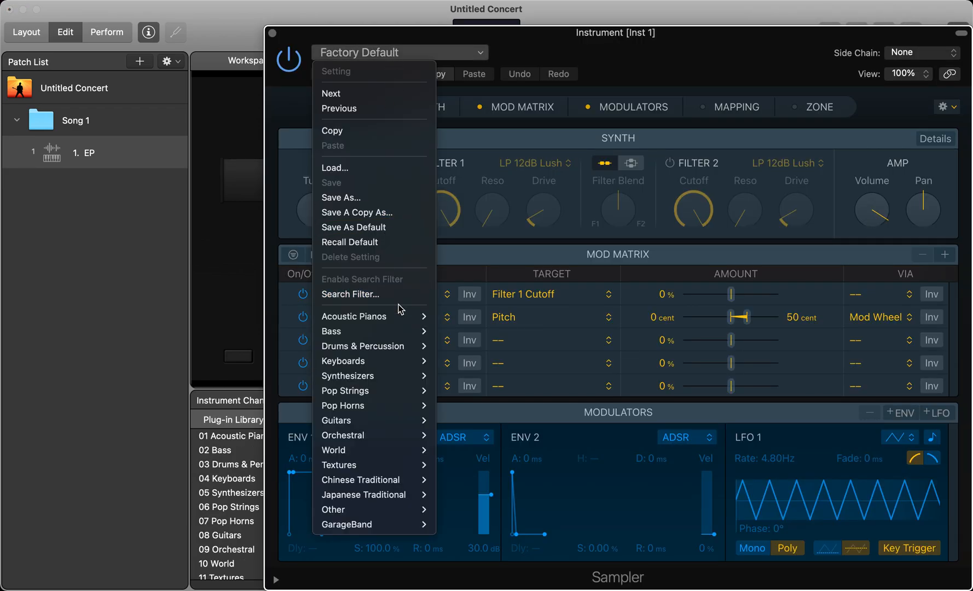
{"action": "mouse_move", "coordinate": [394, 366]}
{"action": "mouse_move", "coordinate": [470, 361]}
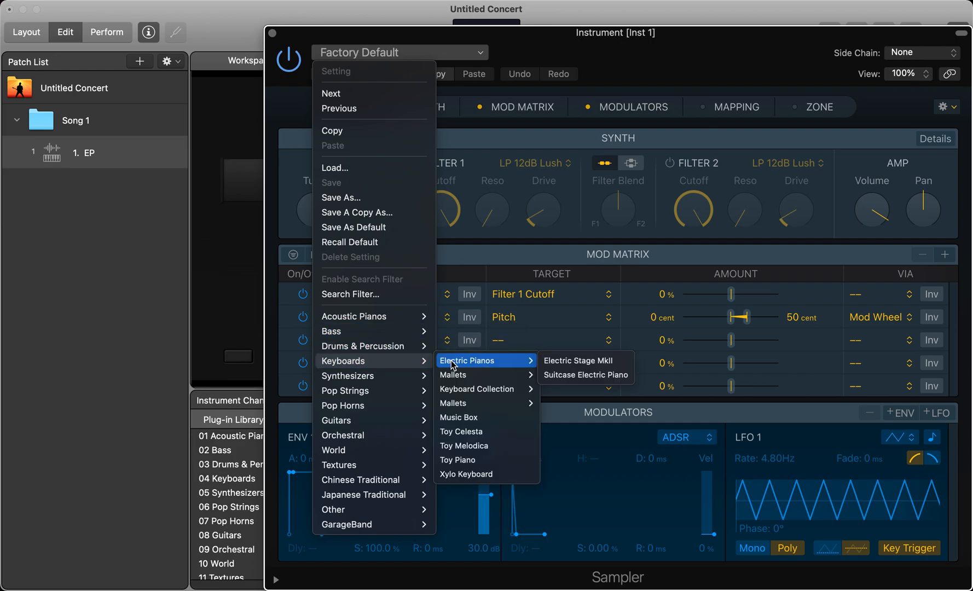
{"action": "left_click", "coordinate": [559, 360]}
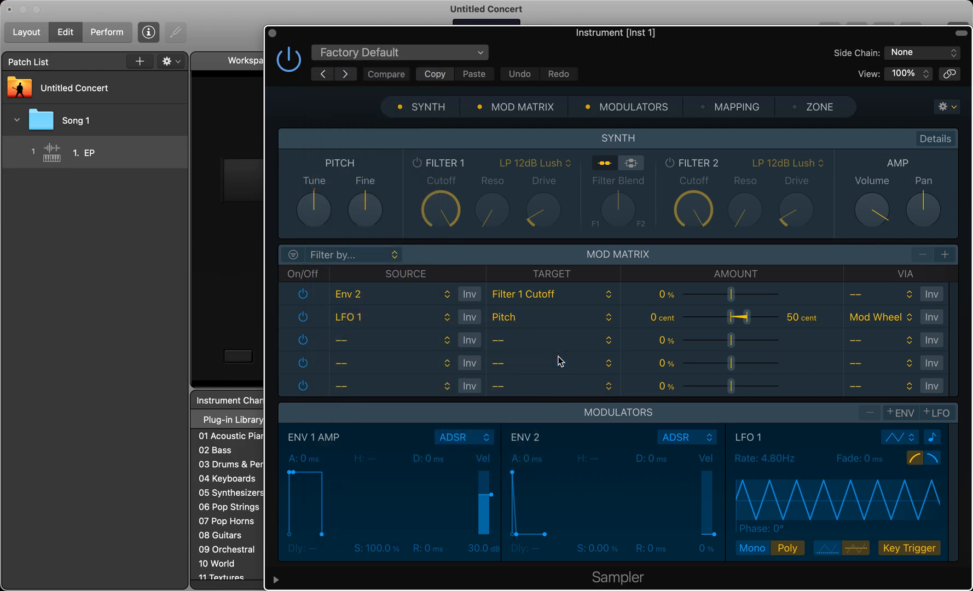
{"action": "left_click", "coordinate": [272, 34]}
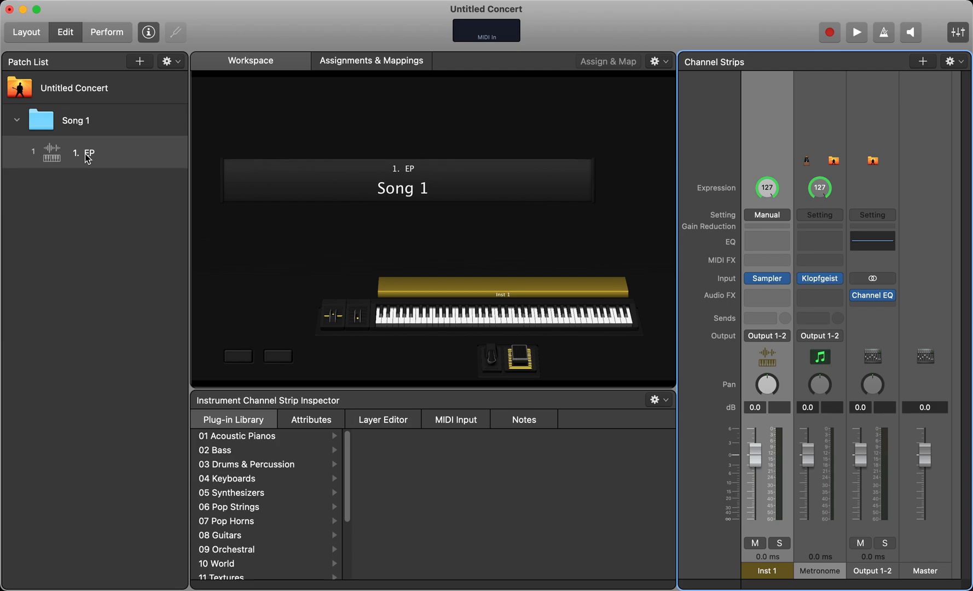
Step: Try out the 1. EP patch on the keyboard in the full-screen performance view and return to editing
{"action": "left_click", "coordinate": [99, 32]}
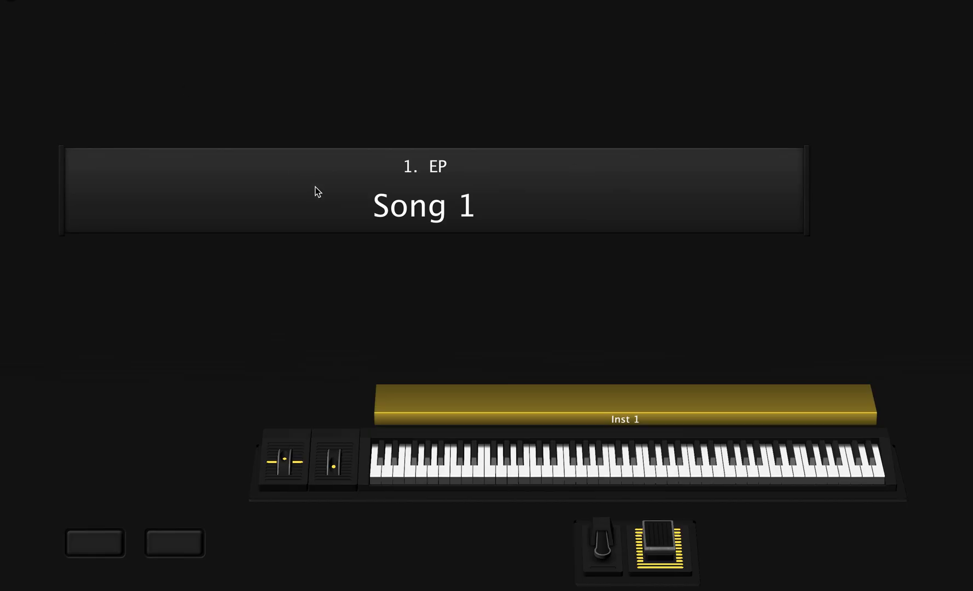
{"action": "left_click", "coordinate": [524, 469]}
{"action": "key", "text": "Escape"}
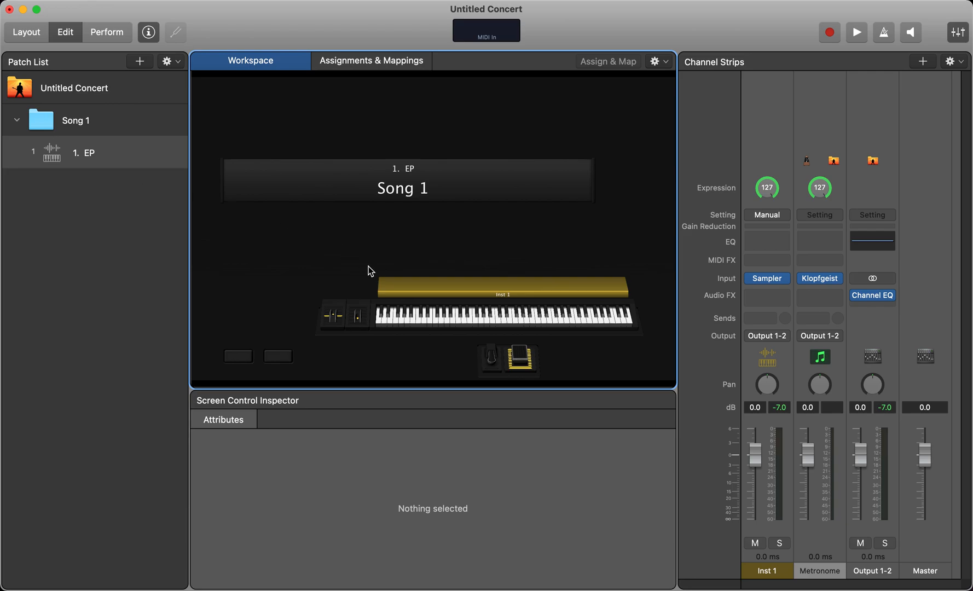
Step: Start hardware assignment for the on-screen keyboard control in the concert layout
{"action": "left_click", "coordinate": [494, 314]}
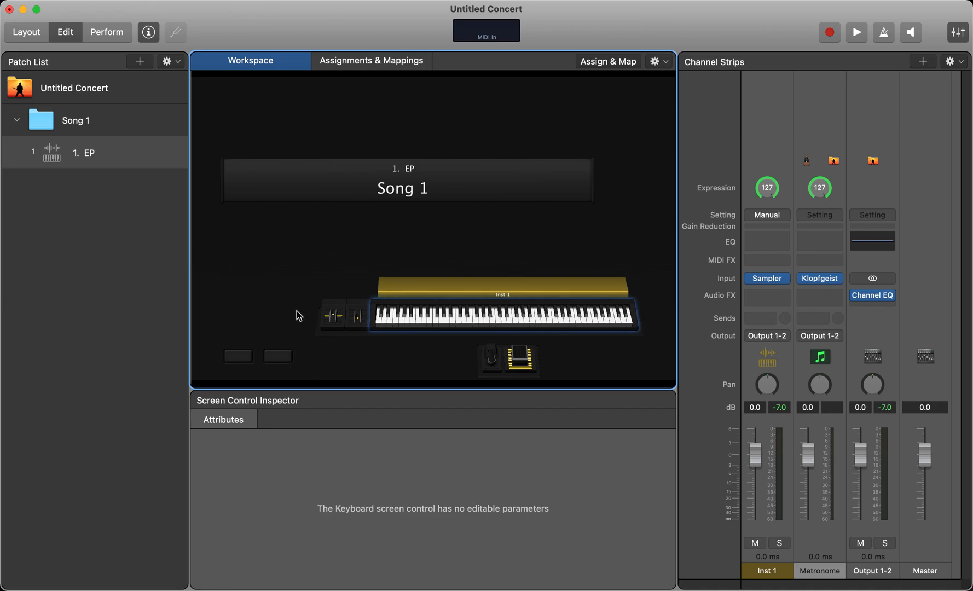
{"action": "left_click", "coordinate": [72, 93]}
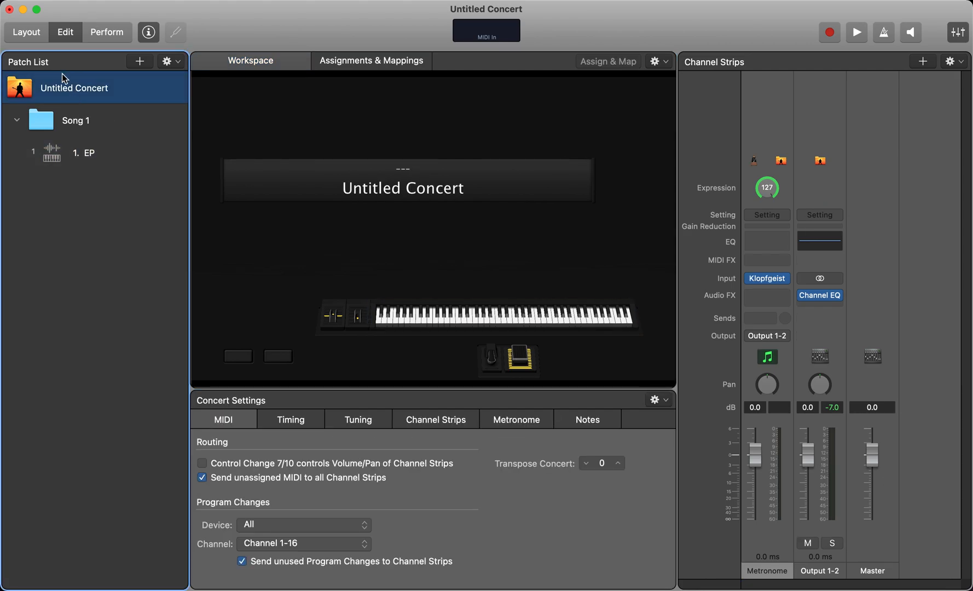
{"action": "left_click", "coordinate": [30, 34]}
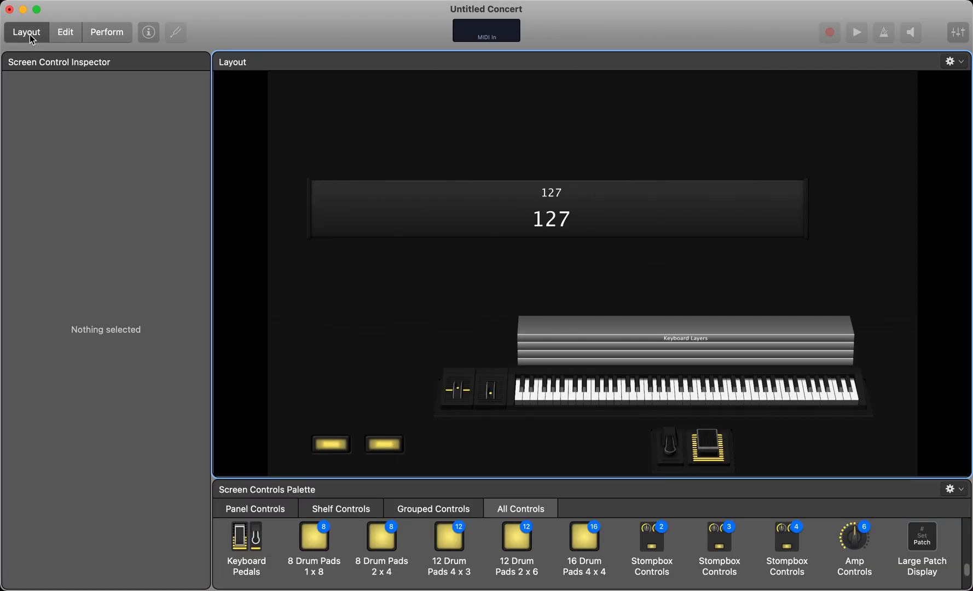
{"action": "left_click", "coordinate": [621, 399]}
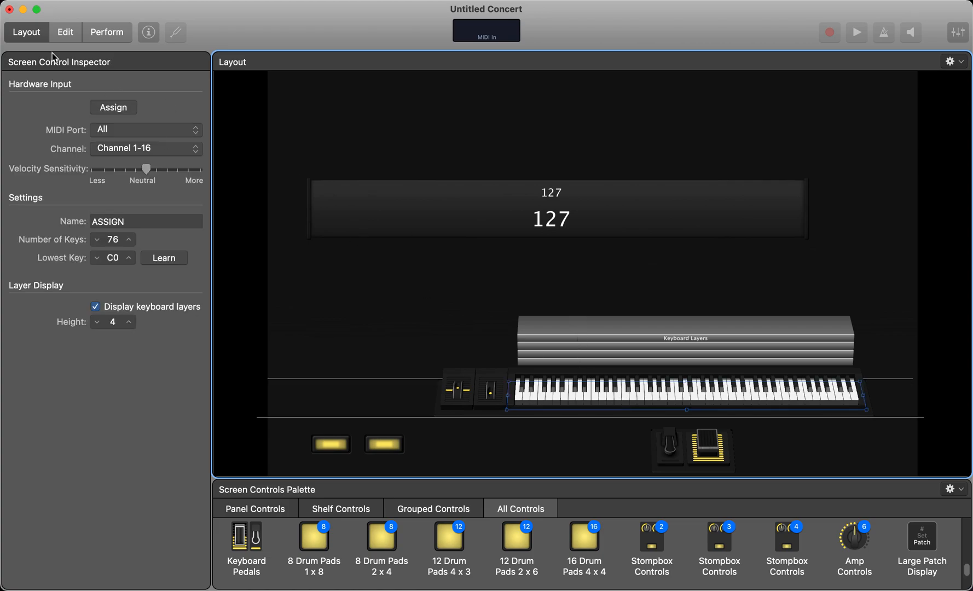
{"action": "left_click", "coordinate": [117, 109]}
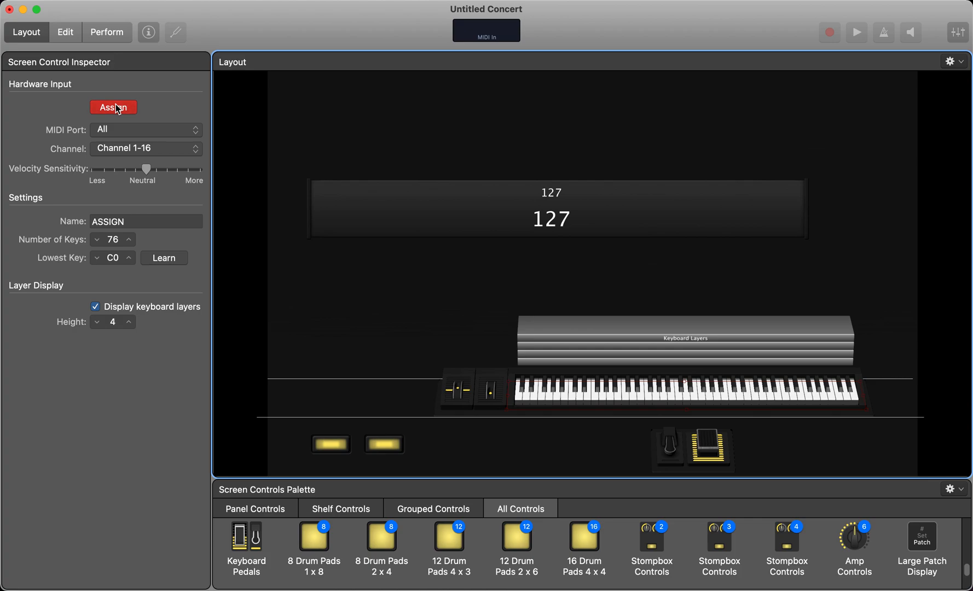
Step: Target Button 1 and Button 2 for hardware assignment and turn assignment mode off
{"action": "left_click", "coordinate": [329, 446]}
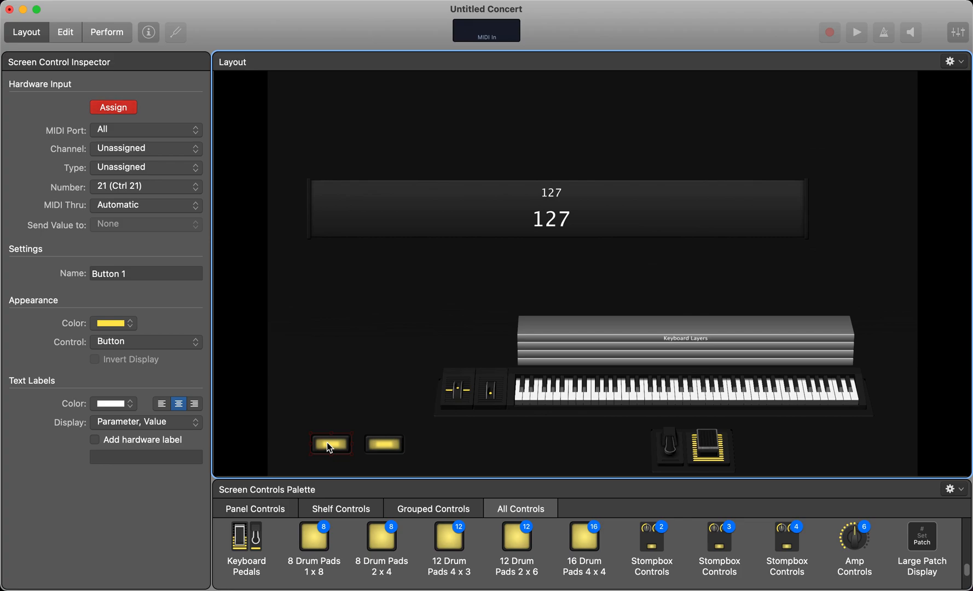
{"action": "left_click", "coordinate": [397, 446]}
{"action": "left_click", "coordinate": [117, 110]}
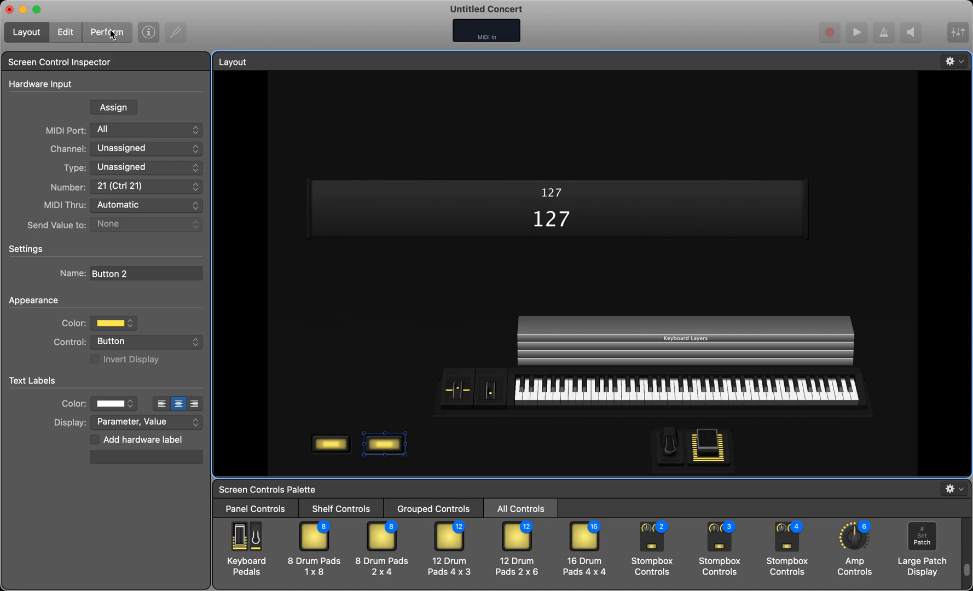
Step: Return to editing the 1. EP patch and lower its Inst 1 channel strip volume to about -7.4 dB
{"action": "left_click", "coordinate": [65, 35]}
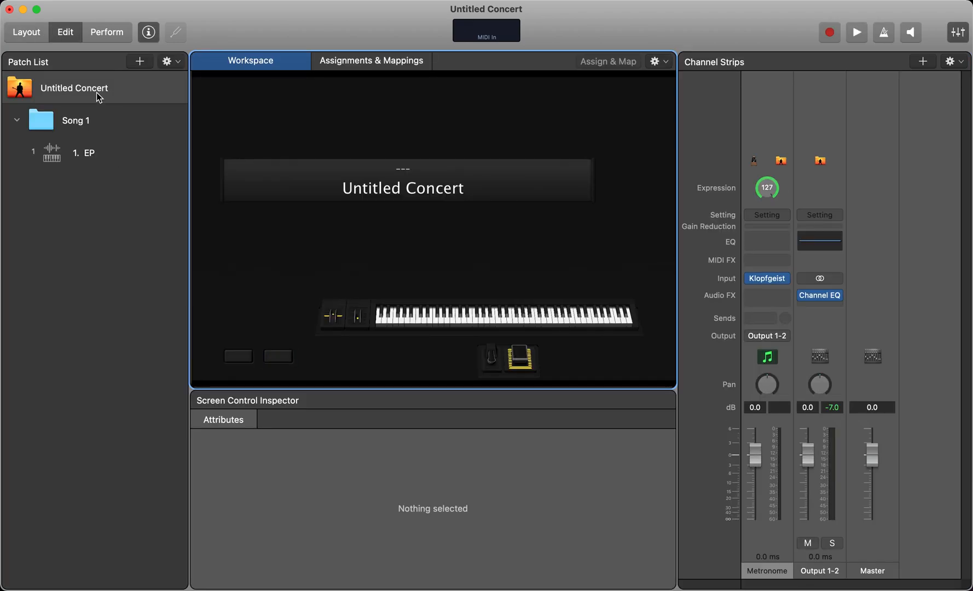
{"action": "left_click", "coordinate": [99, 123]}
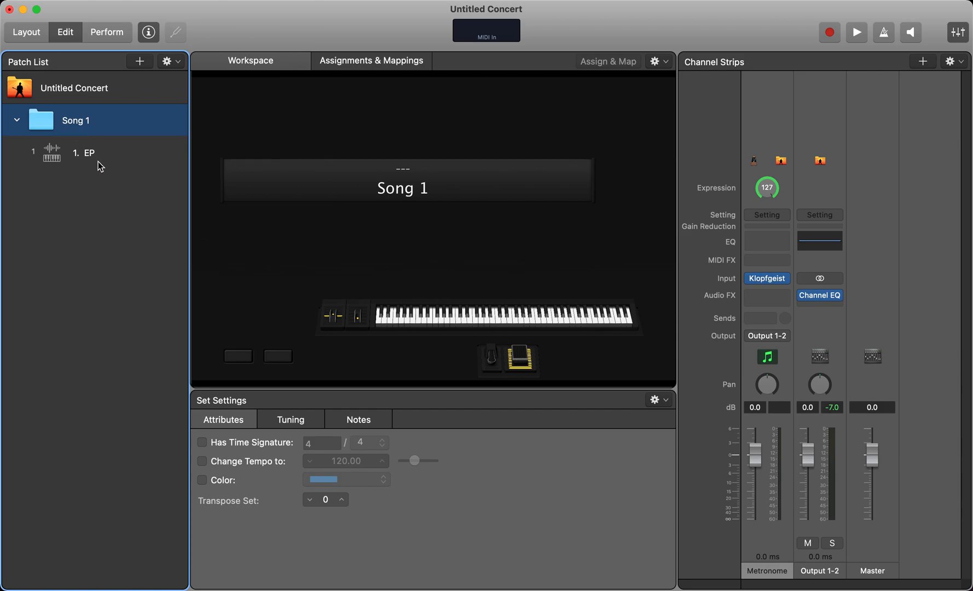
{"action": "left_click", "coordinate": [127, 153]}
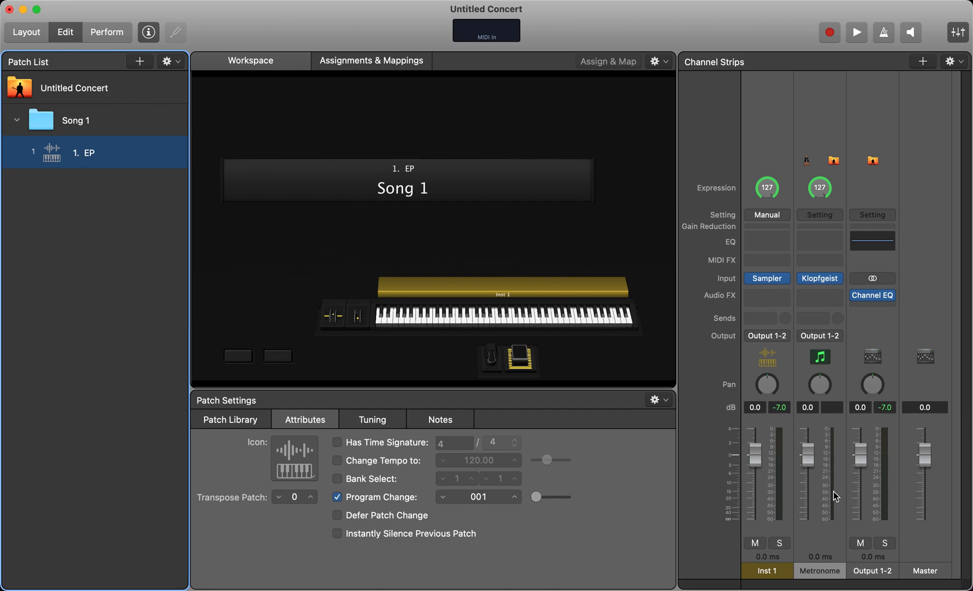
{"action": "left_click", "coordinate": [110, 145]}
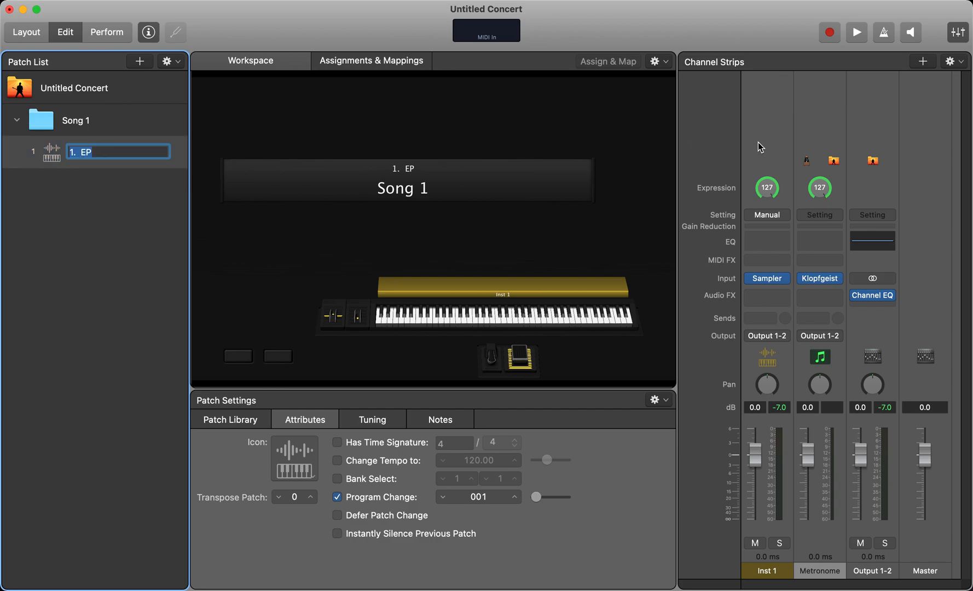
{"action": "left_click", "coordinate": [776, 111]}
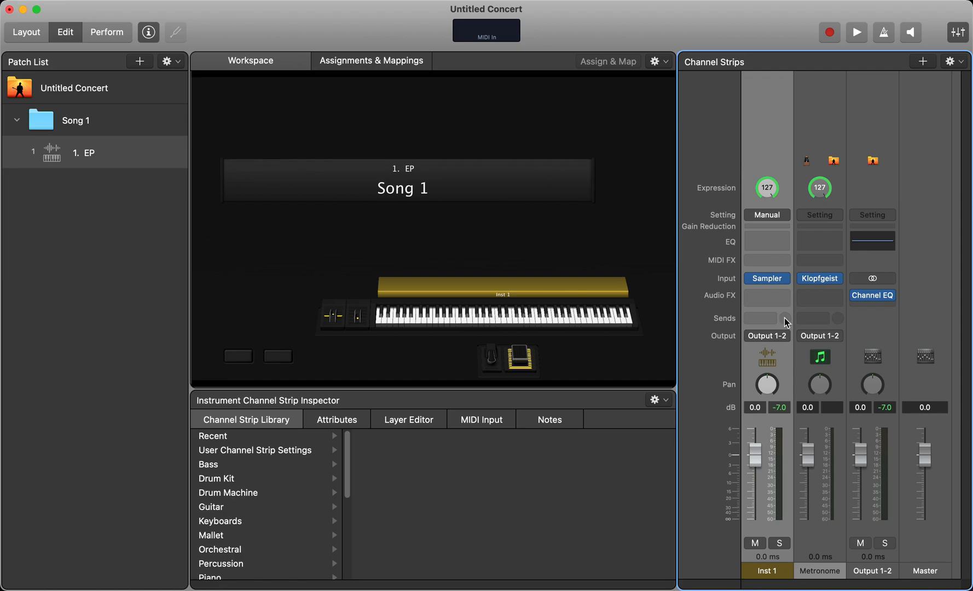
{"action": "left_click_drag", "start_coordinate": [754, 460], "coordinate": [754, 478]}
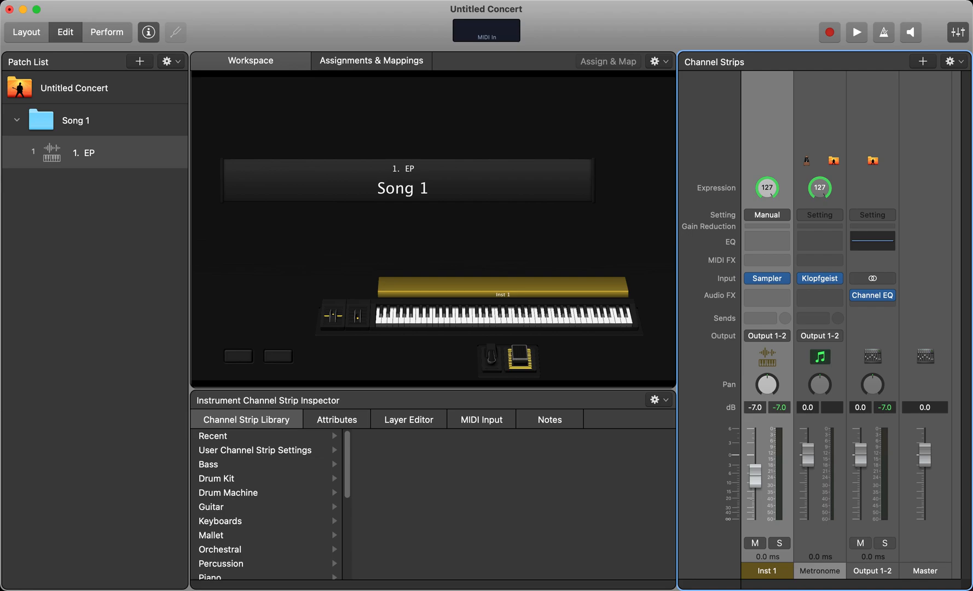
Step: Add a Channel EQ to the Inst 1 channel strip and close its plug-in window
{"action": "left_click", "coordinate": [761, 245]}
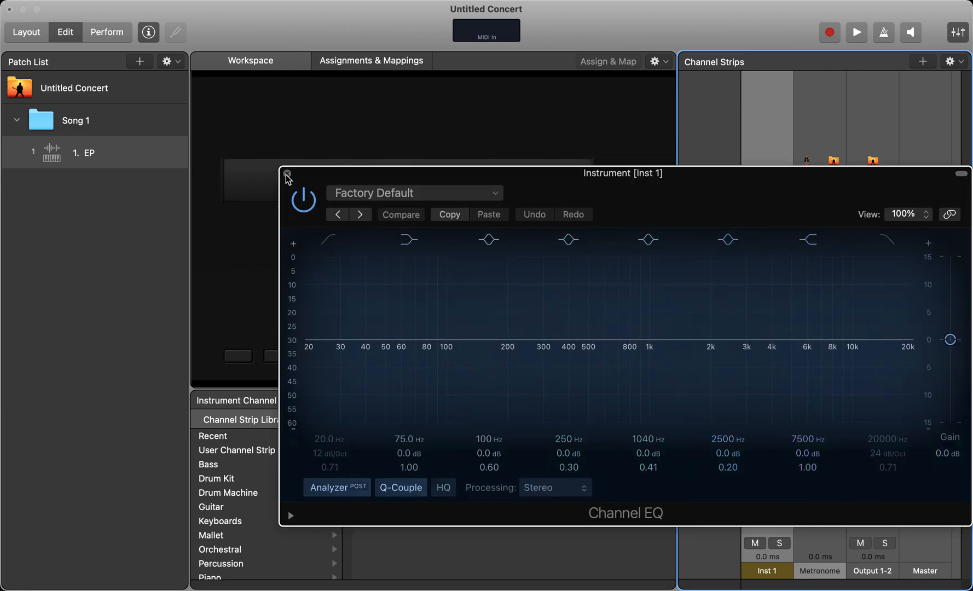
{"action": "left_click", "coordinate": [287, 174]}
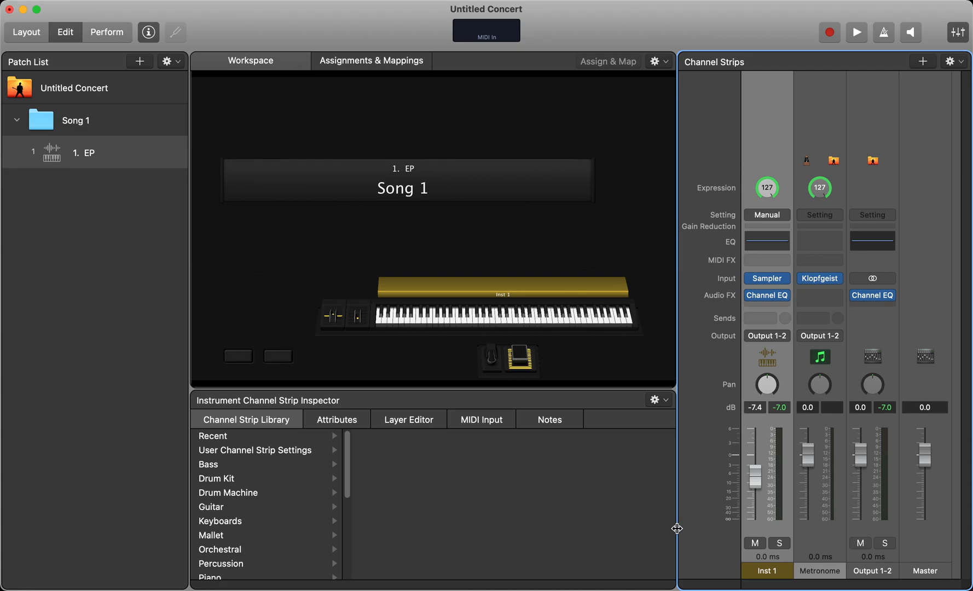
{"action": "left_click", "coordinate": [98, 0]}
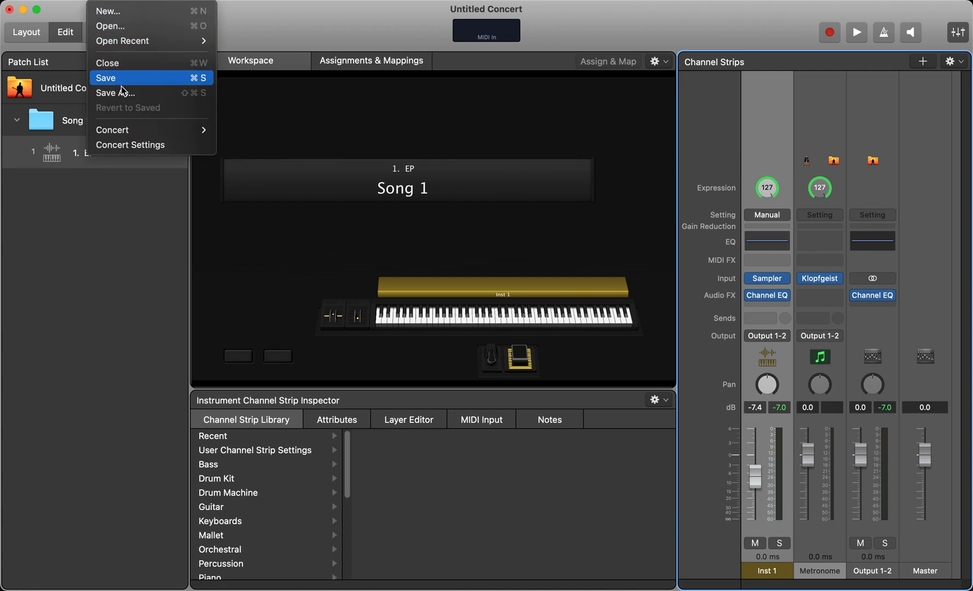
{"action": "left_click", "coordinate": [117, 254]}
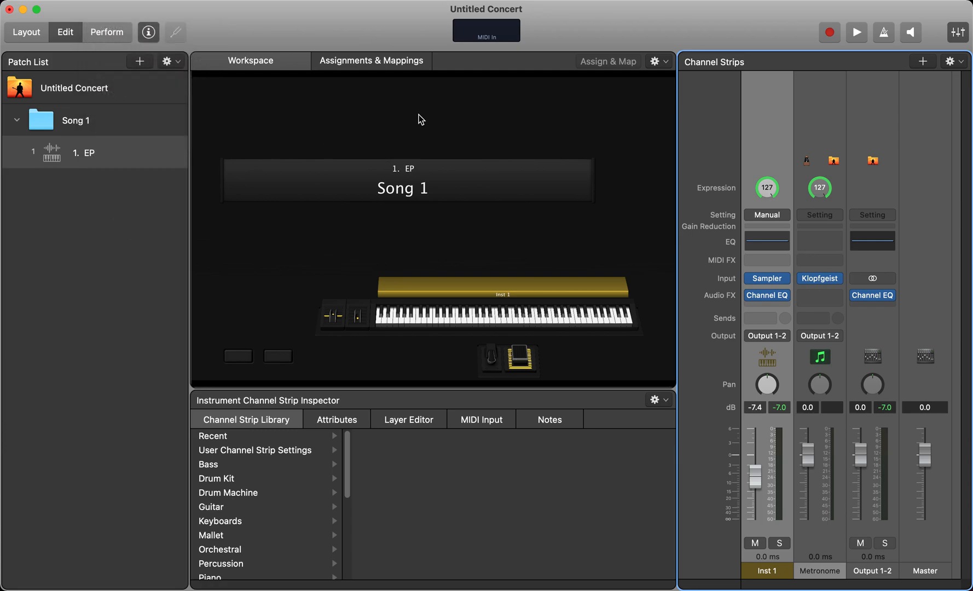